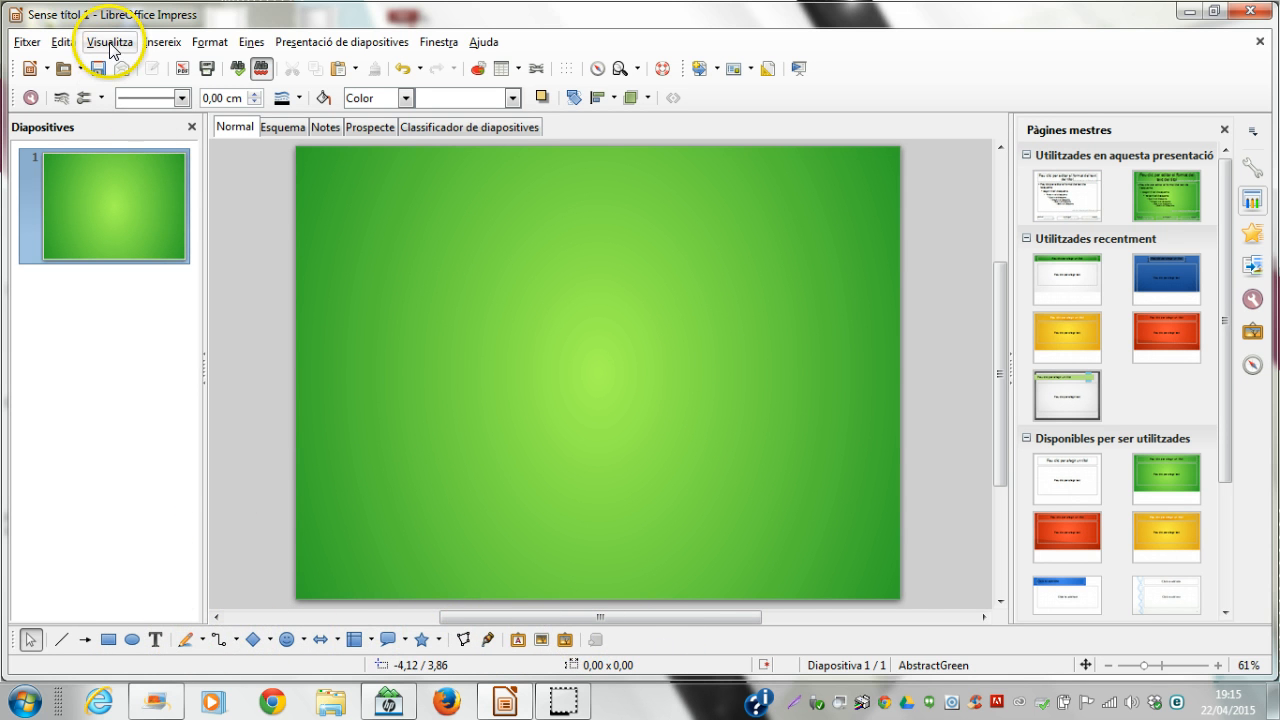
{"action": "left_click", "coordinate": [111, 44]}
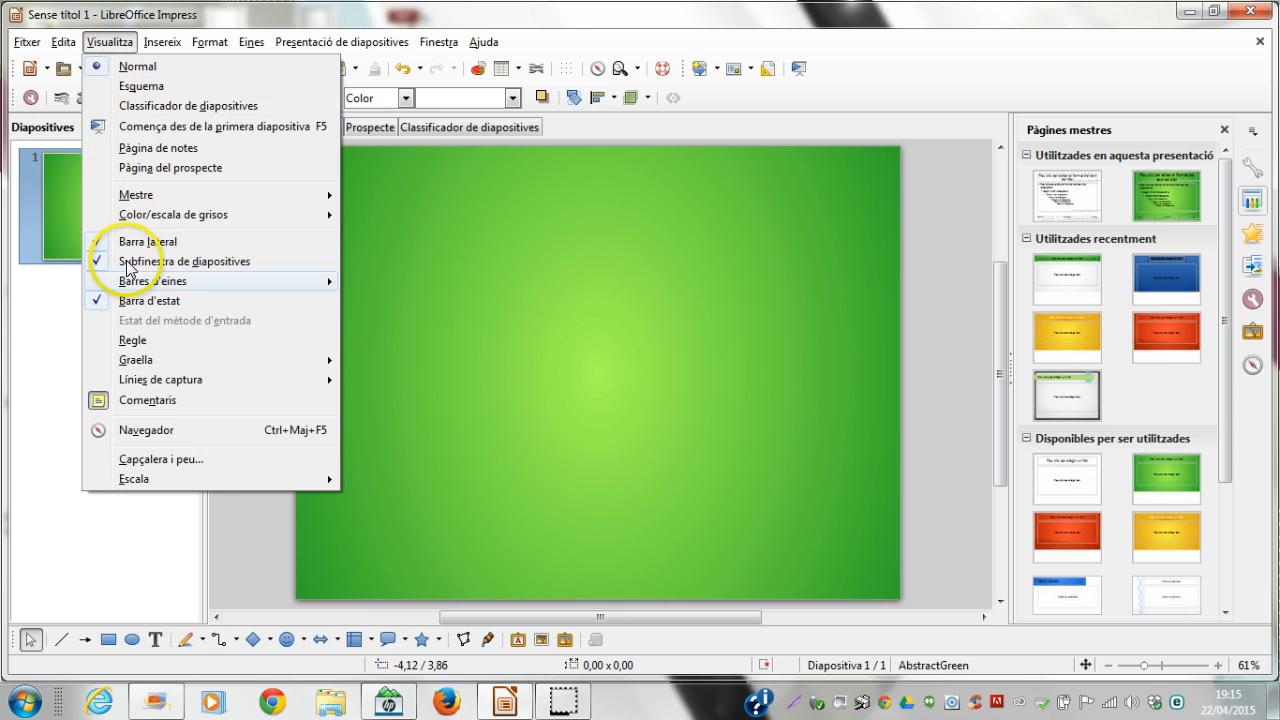
{"action": "mouse_move", "coordinate": [128, 292]}
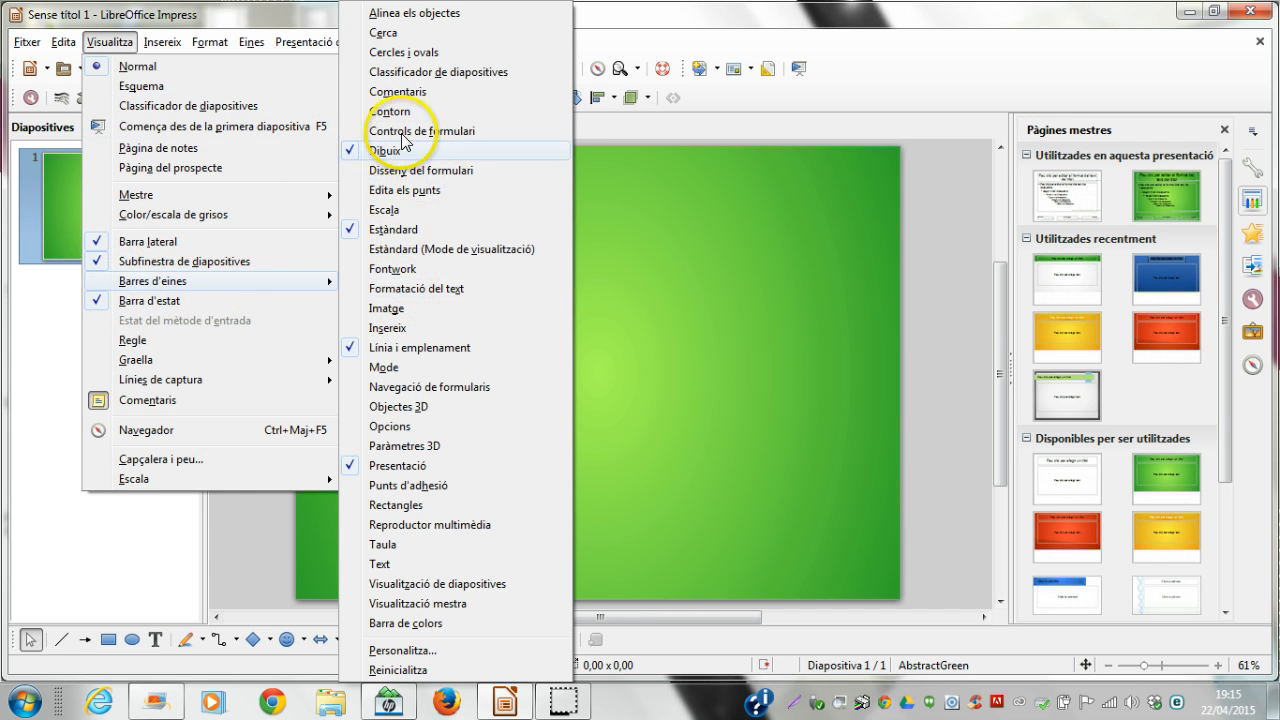
{"action": "left_click", "coordinate": [1006, 355]}
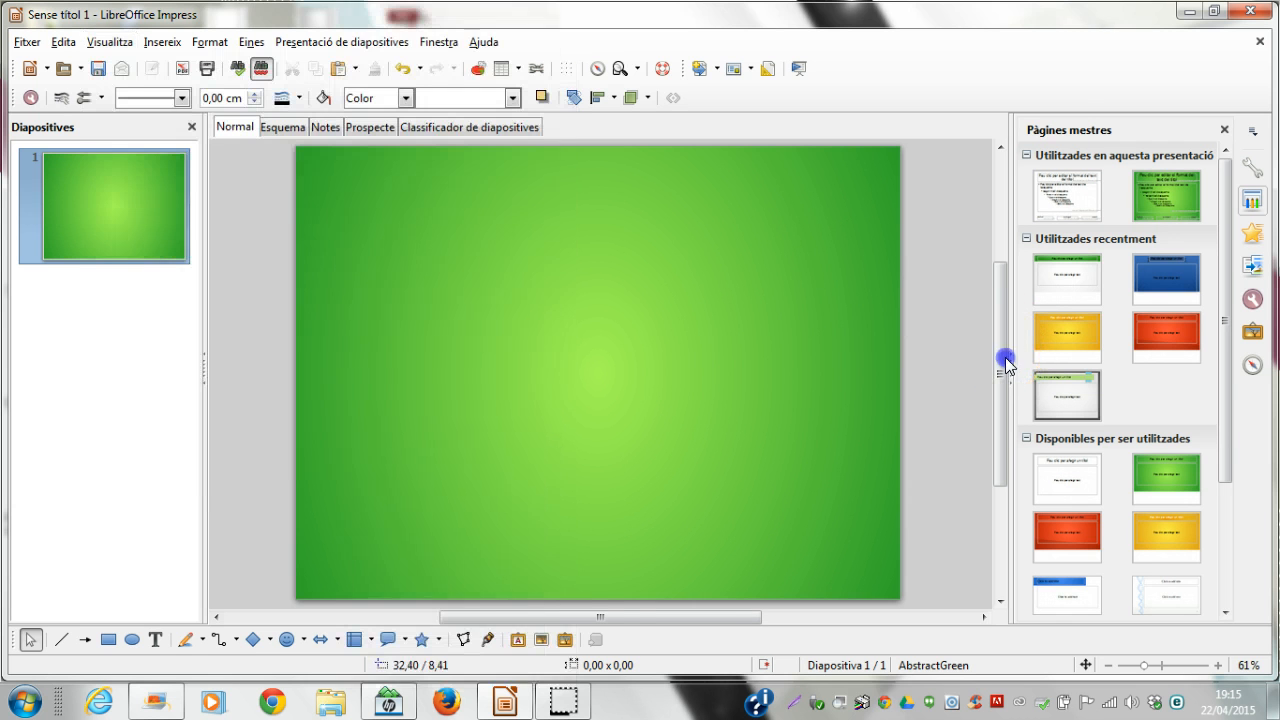
Open the clip-art gallery, show its Finances theme and enlarge the gallery area to display more images.
{"action": "left_click", "coordinate": [567, 641]}
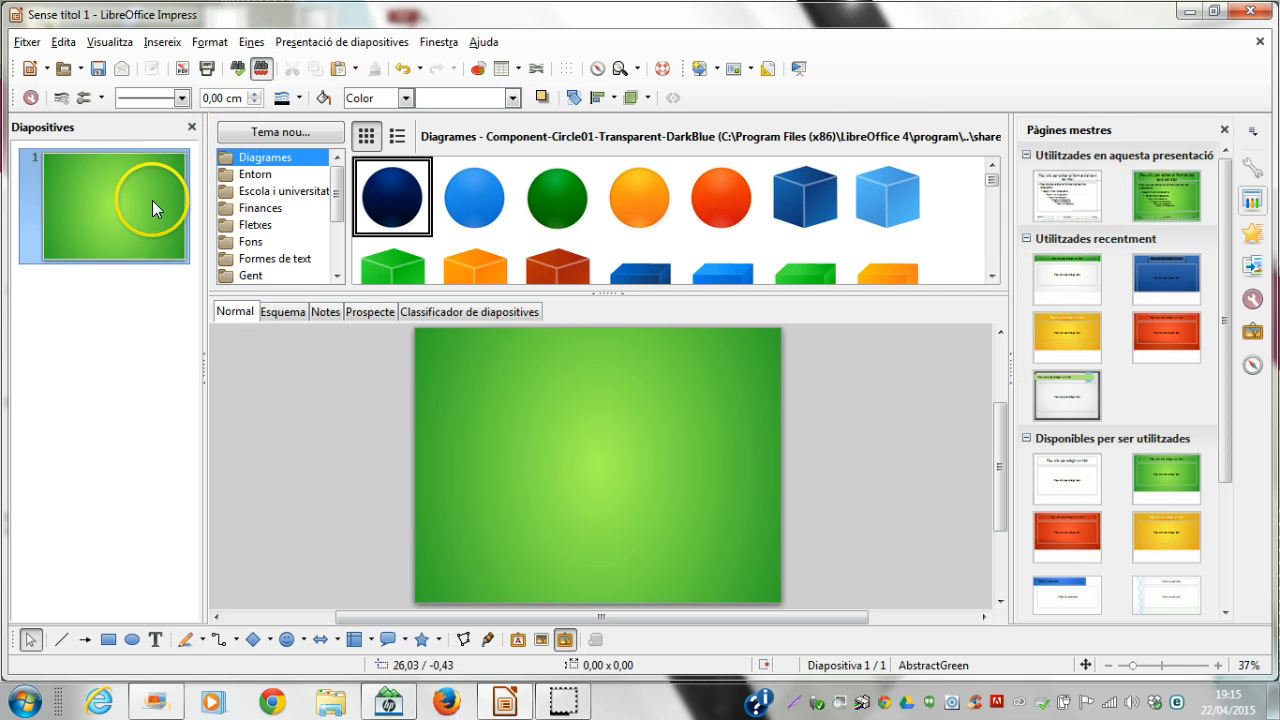
{"action": "left_click", "coordinate": [250, 210]}
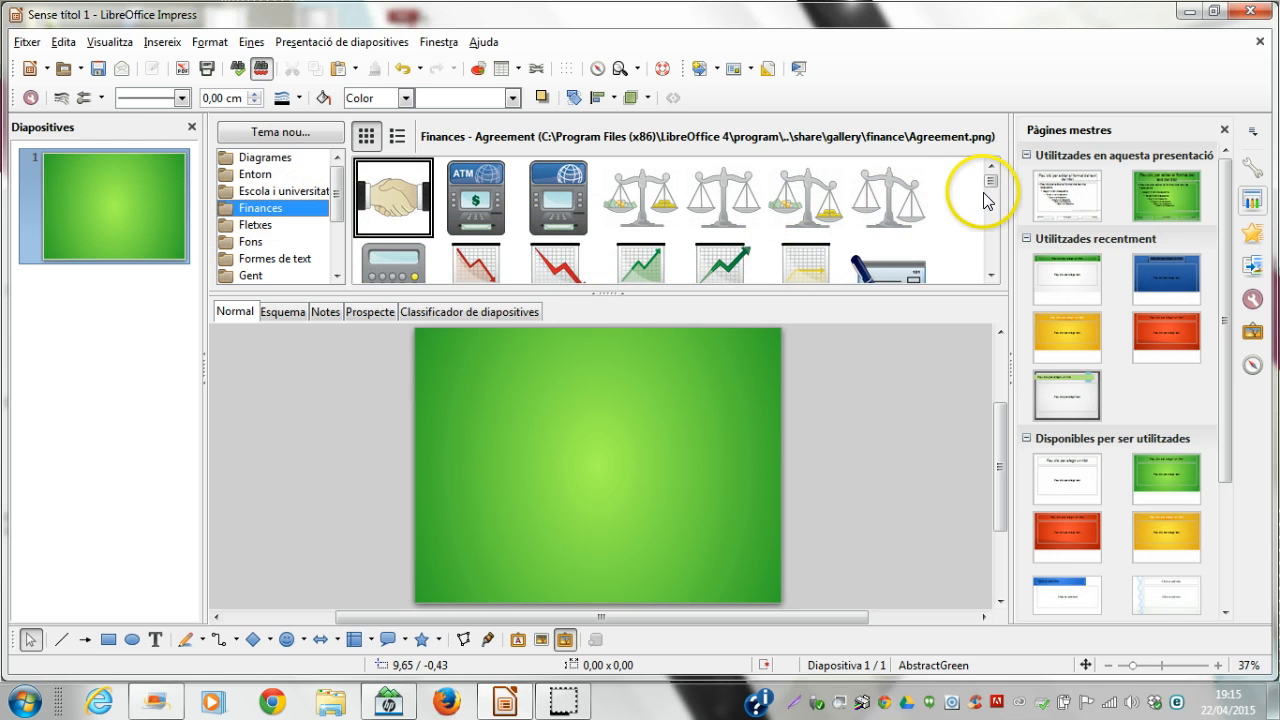
{"action": "left_click_drag", "start_coordinate": [986, 183], "coordinate": [986, 200]}
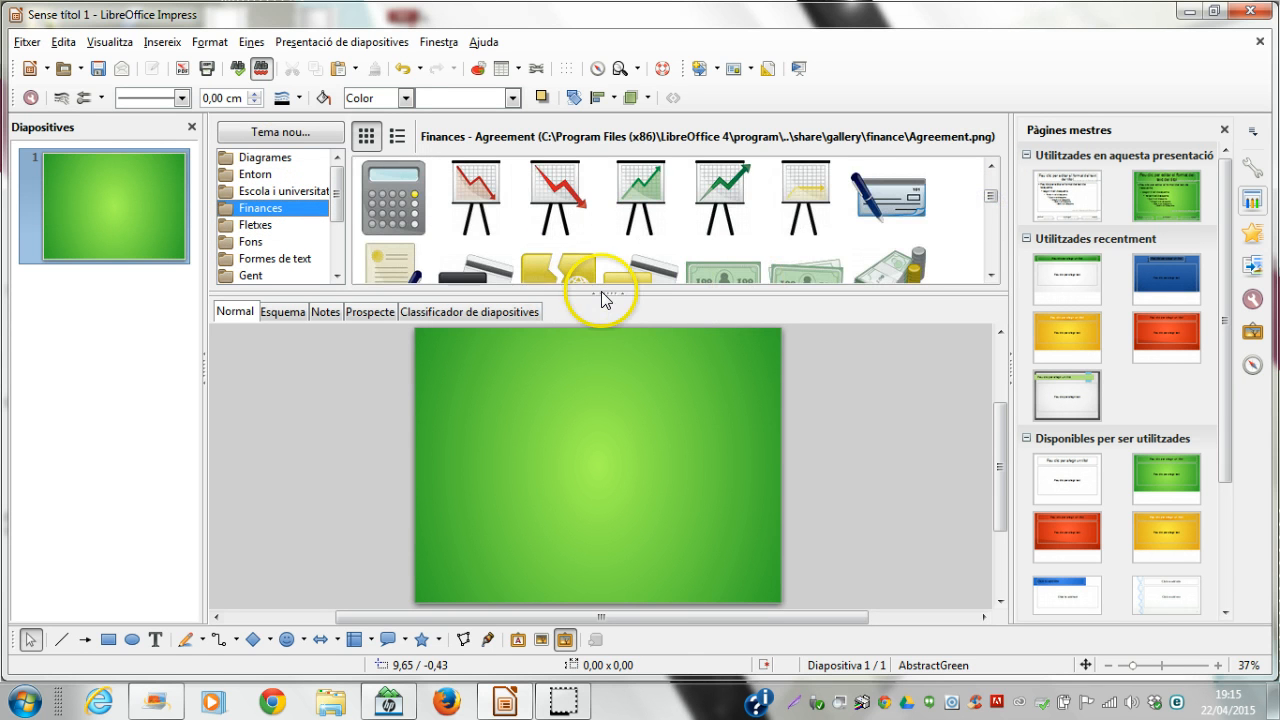
{"action": "left_click_drag", "start_coordinate": [602, 294], "coordinate": [609, 508]}
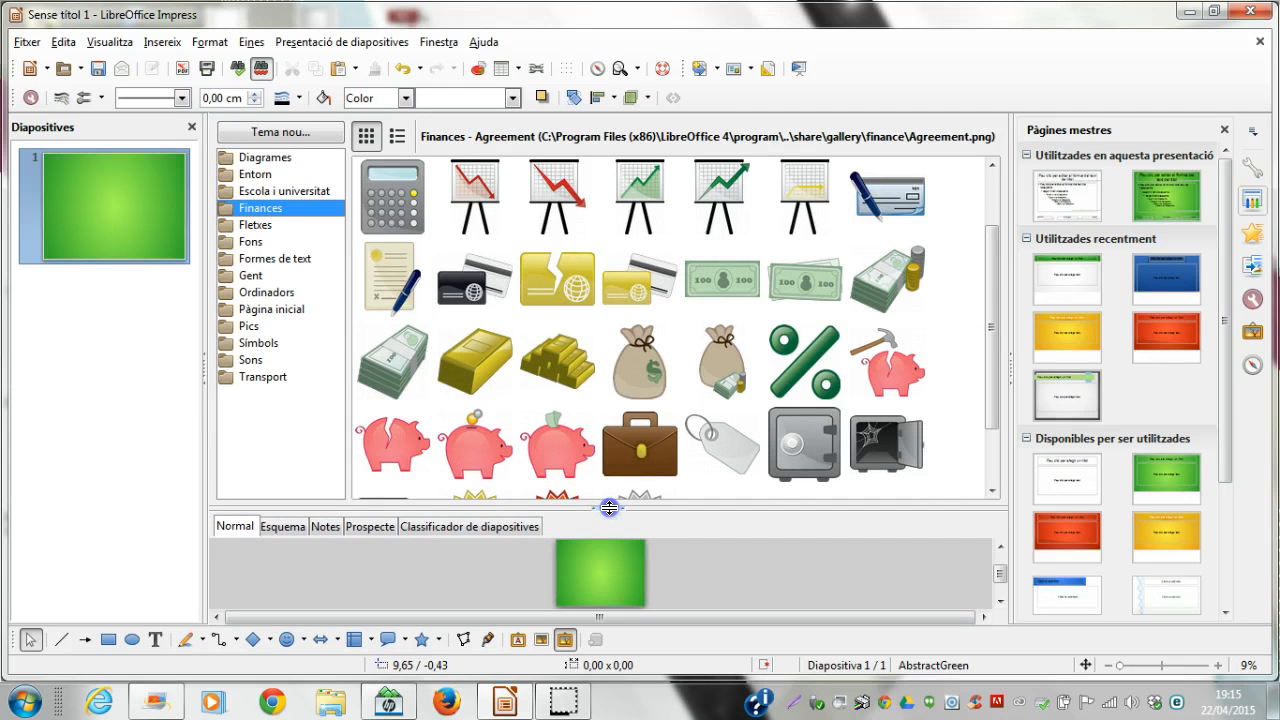
Browse the gallery's Fons, Ordinadors, Símbols and Finances themes.
{"action": "left_click", "coordinate": [252, 243]}
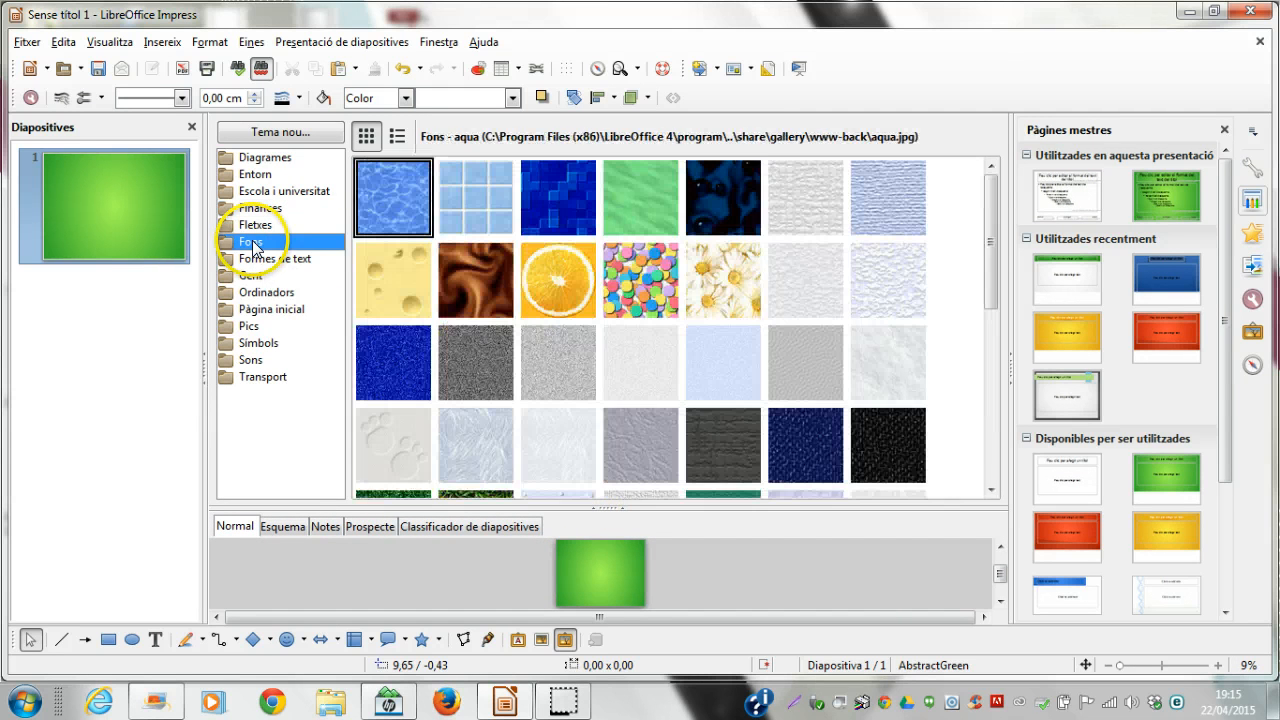
{"action": "left_click", "coordinate": [252, 291]}
{"action": "left_click", "coordinate": [256, 346]}
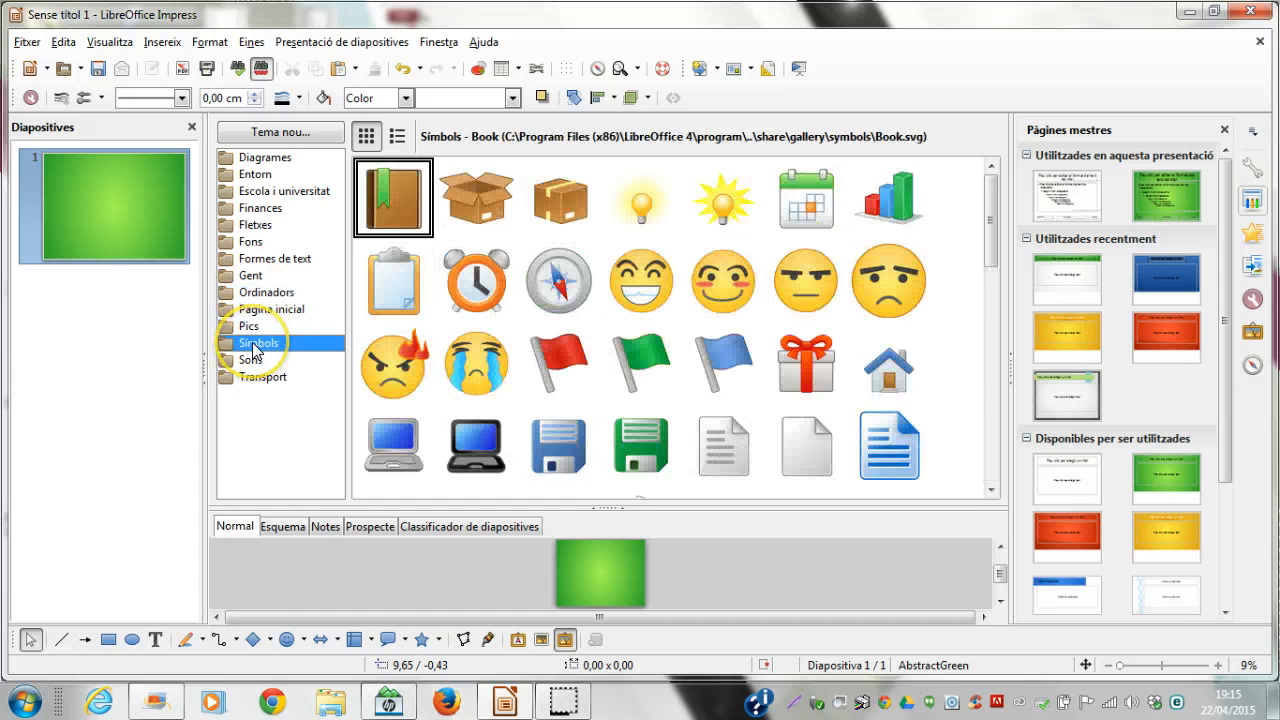
{"action": "left_click", "coordinate": [254, 211]}
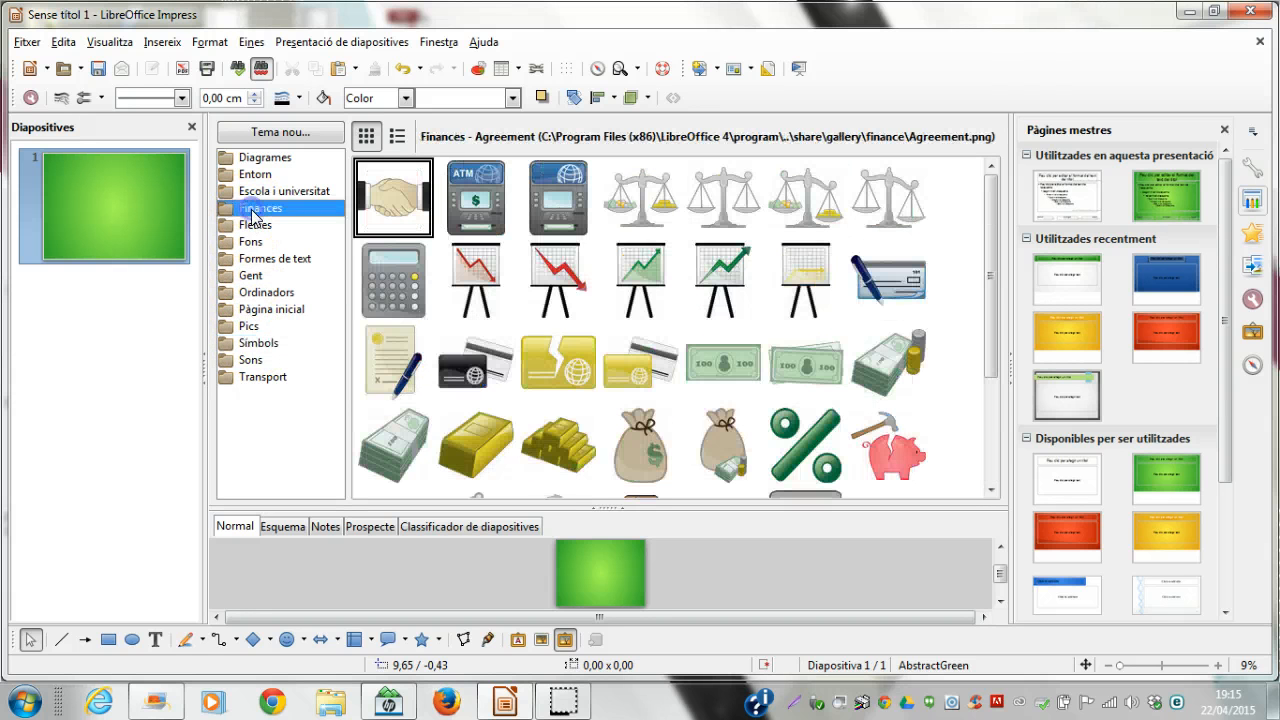
Shrink the gallery area and place the Sun2 image from the Entorn theme in the middle of the slide.
{"action": "left_click", "coordinate": [255, 174]}
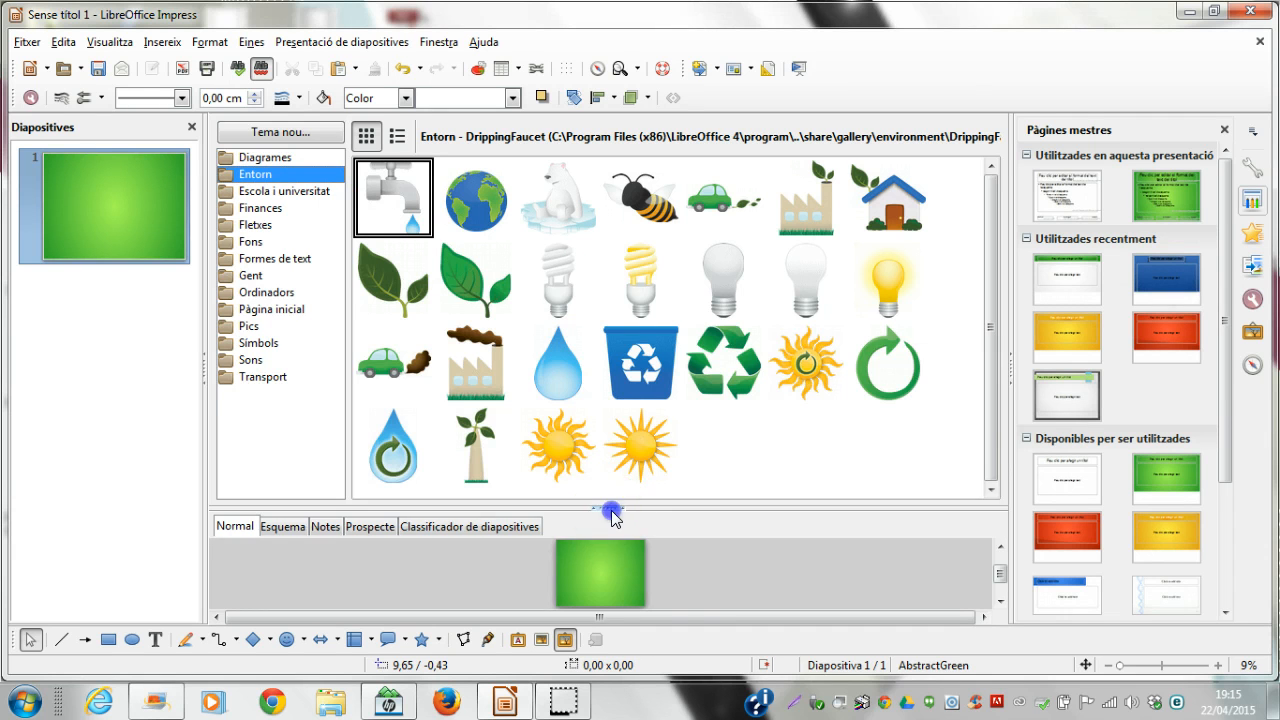
{"action": "left_click_drag", "start_coordinate": [608, 508], "coordinate": [609, 276]}
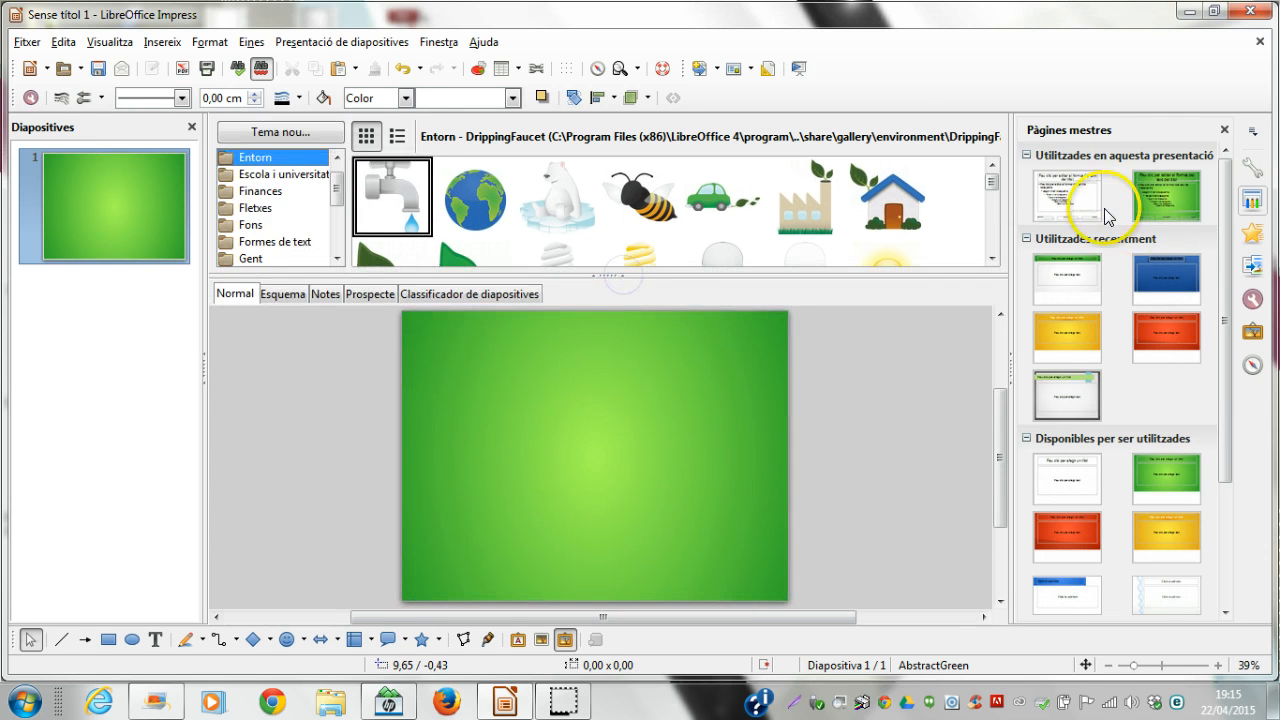
{"action": "left_click_drag", "start_coordinate": [991, 181], "coordinate": [995, 258]}
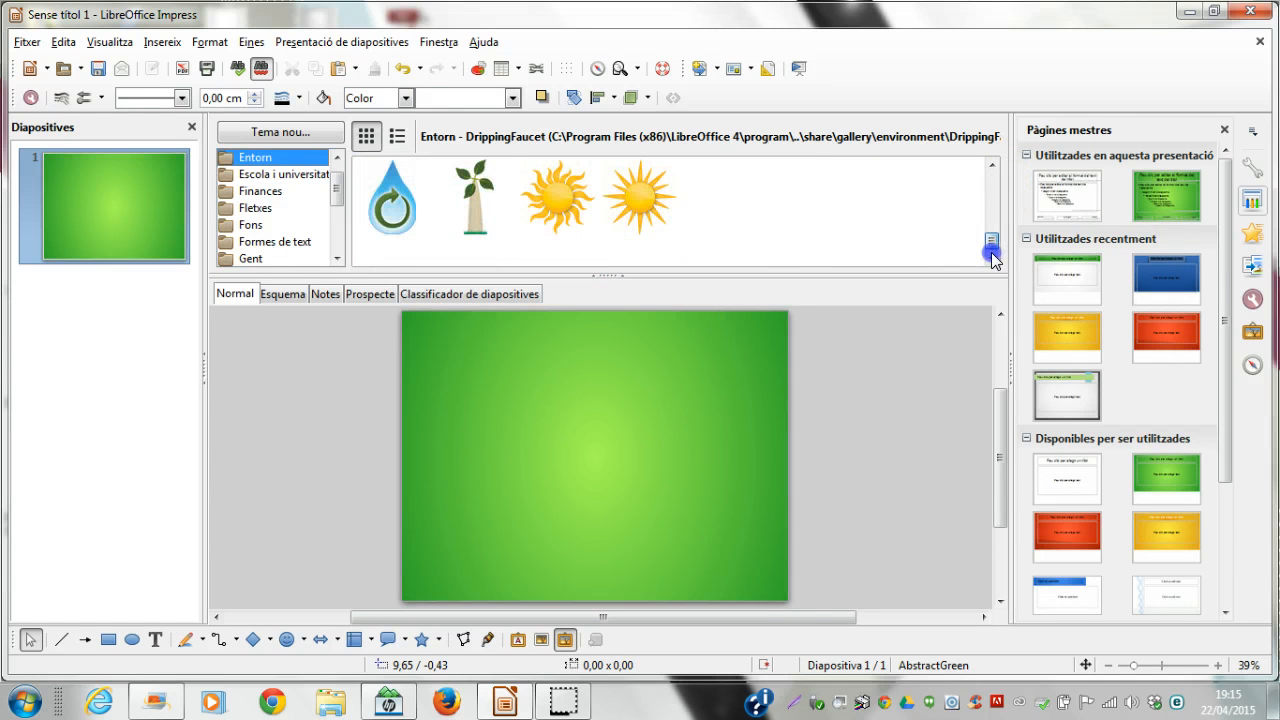
{"action": "left_click", "coordinate": [634, 198]}
{"action": "left_click_drag", "start_coordinate": [634, 198], "coordinate": [610, 468]}
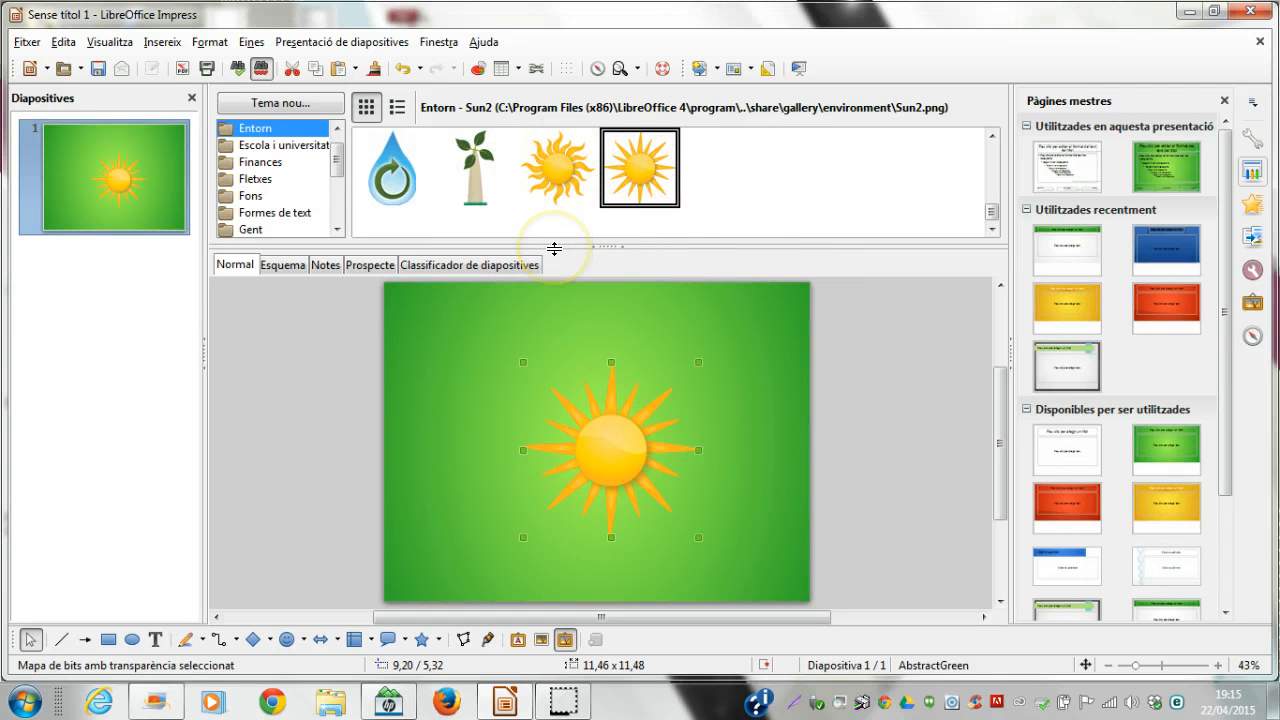
Try collapsing and restoring the gallery area, and close the gallery.
{"action": "left_click", "coordinate": [610, 247]}
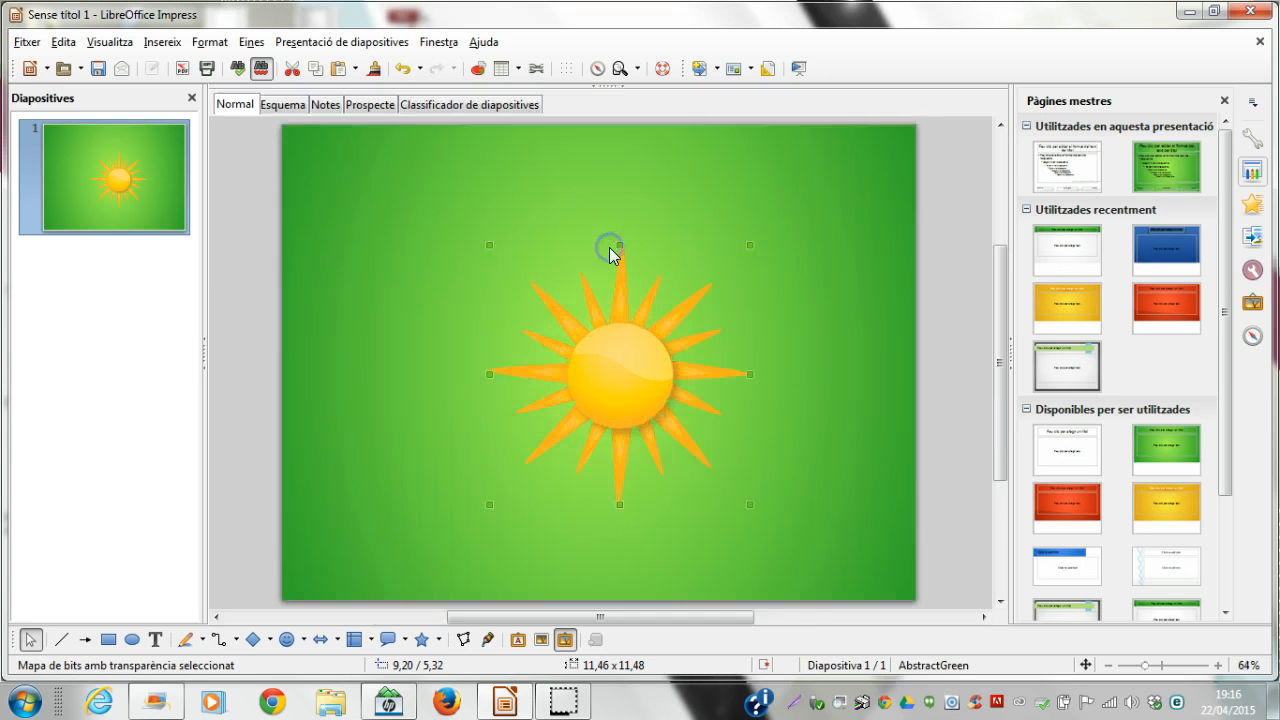
{"action": "left_click", "coordinate": [606, 86]}
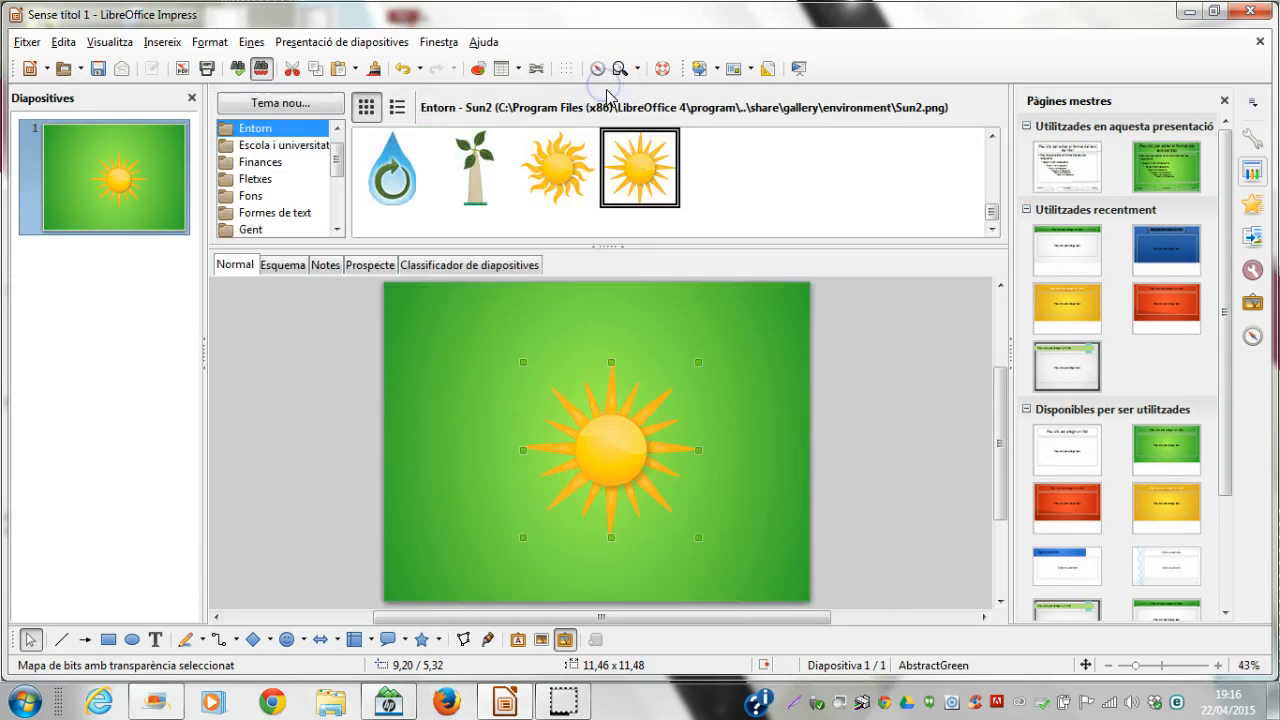
{"action": "left_click", "coordinate": [565, 640]}
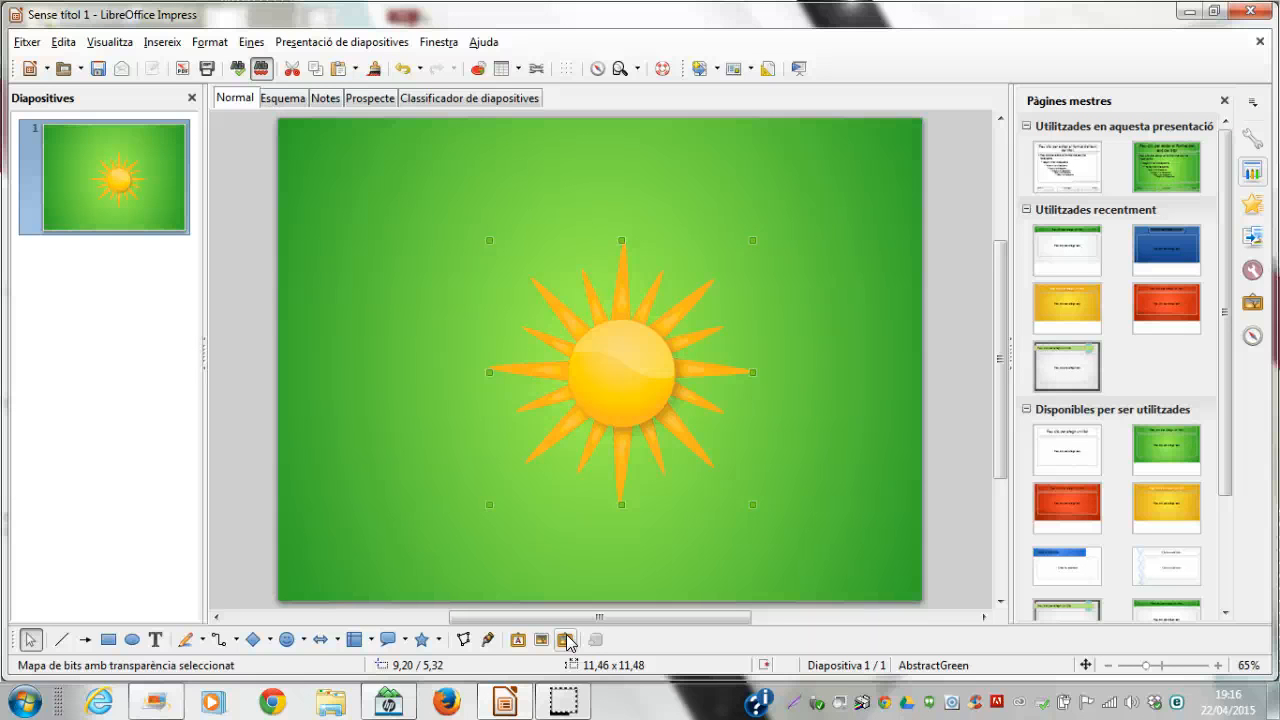
Add a new slide after the sun slide.
{"action": "left_click", "coordinate": [113, 290]}
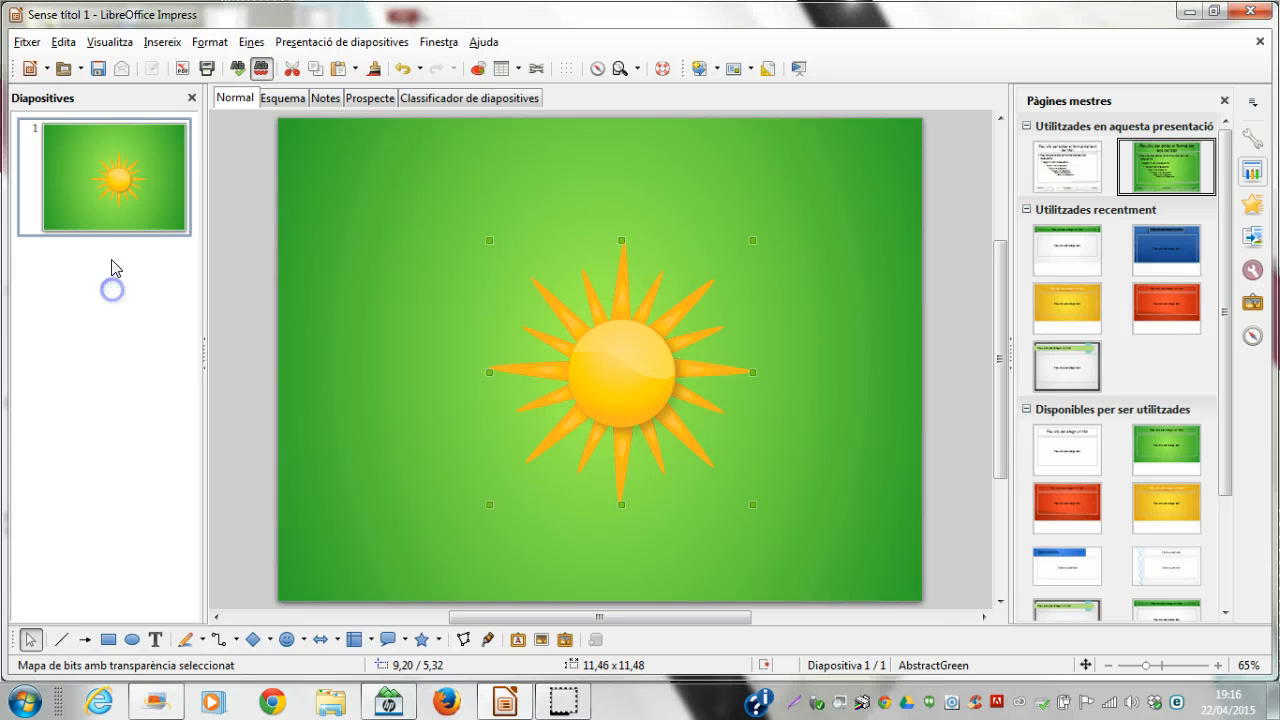
{"action": "right_click", "coordinate": [113, 268]}
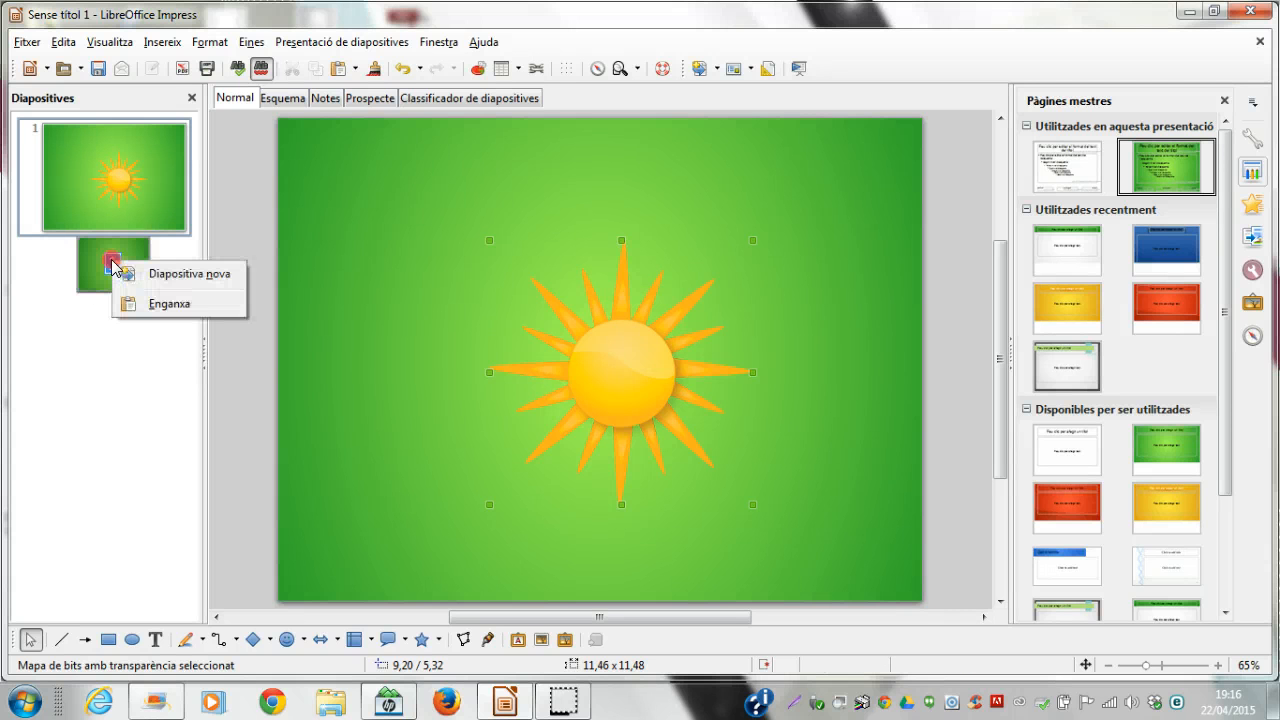
{"action": "left_click", "coordinate": [177, 283]}
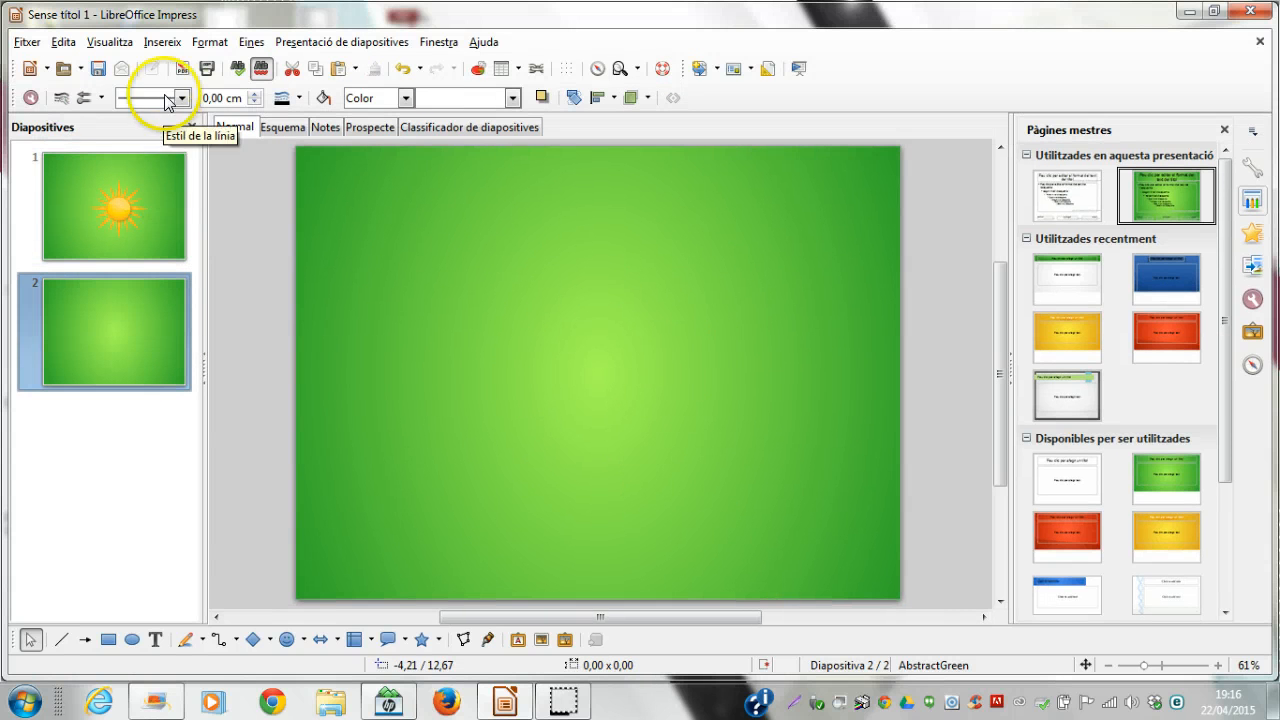
Insert the picture file d0f189e64baf2c7f60e727389f955604 from the El meu poble folder on slide 2.
{"action": "left_click", "coordinate": [158, 42]}
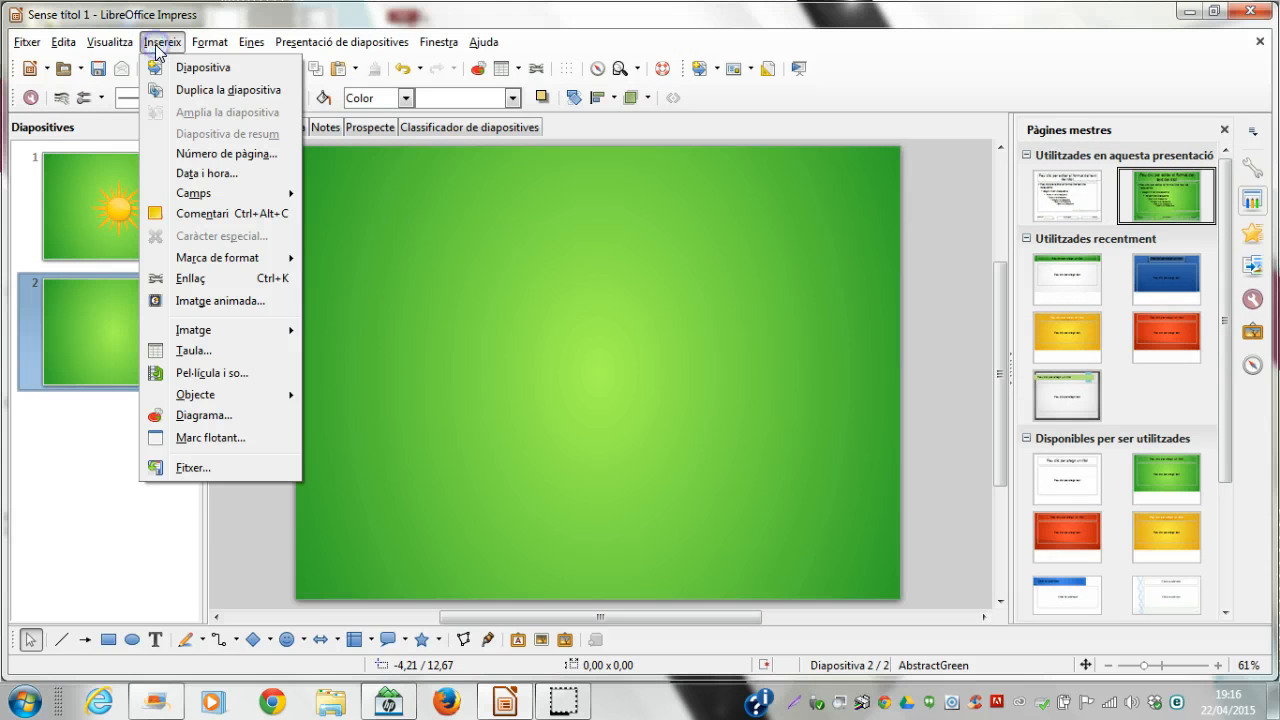
{"action": "left_click", "coordinate": [205, 330]}
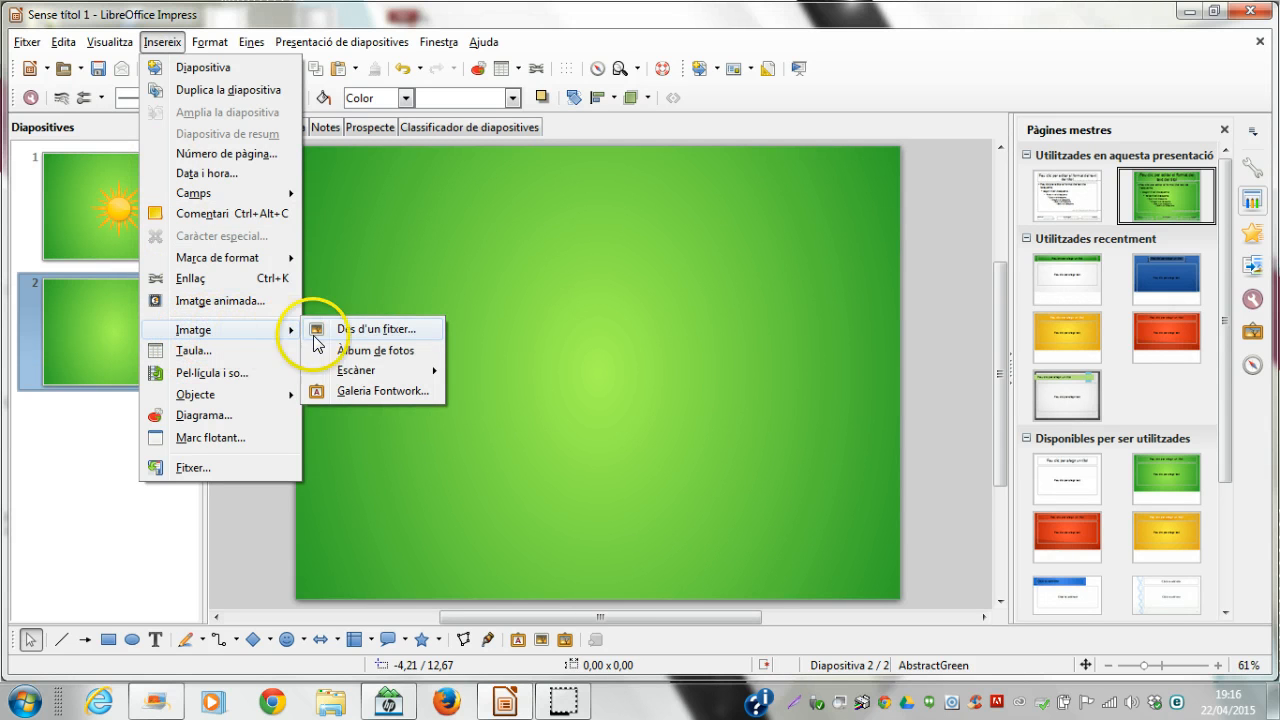
{"action": "left_click", "coordinate": [386, 334]}
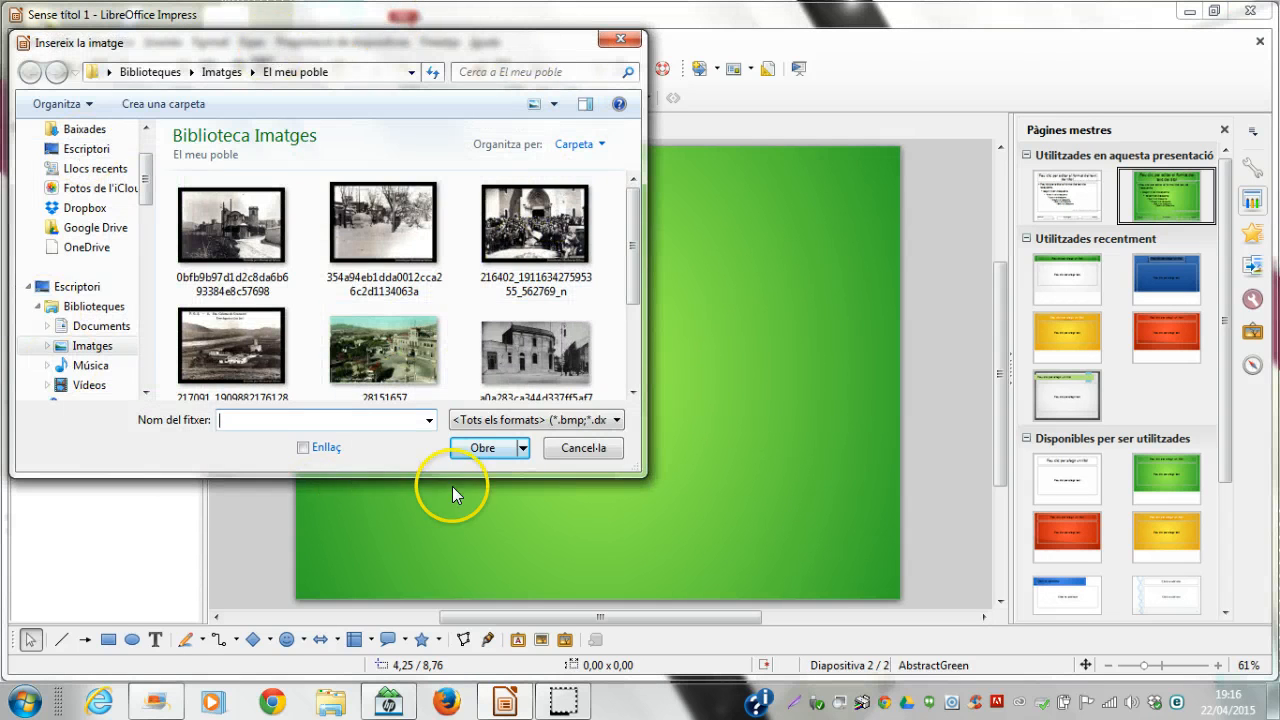
{"action": "scroll", "coordinate": [603, 289], "scroll_direction": "down", "scroll_amount": 3}
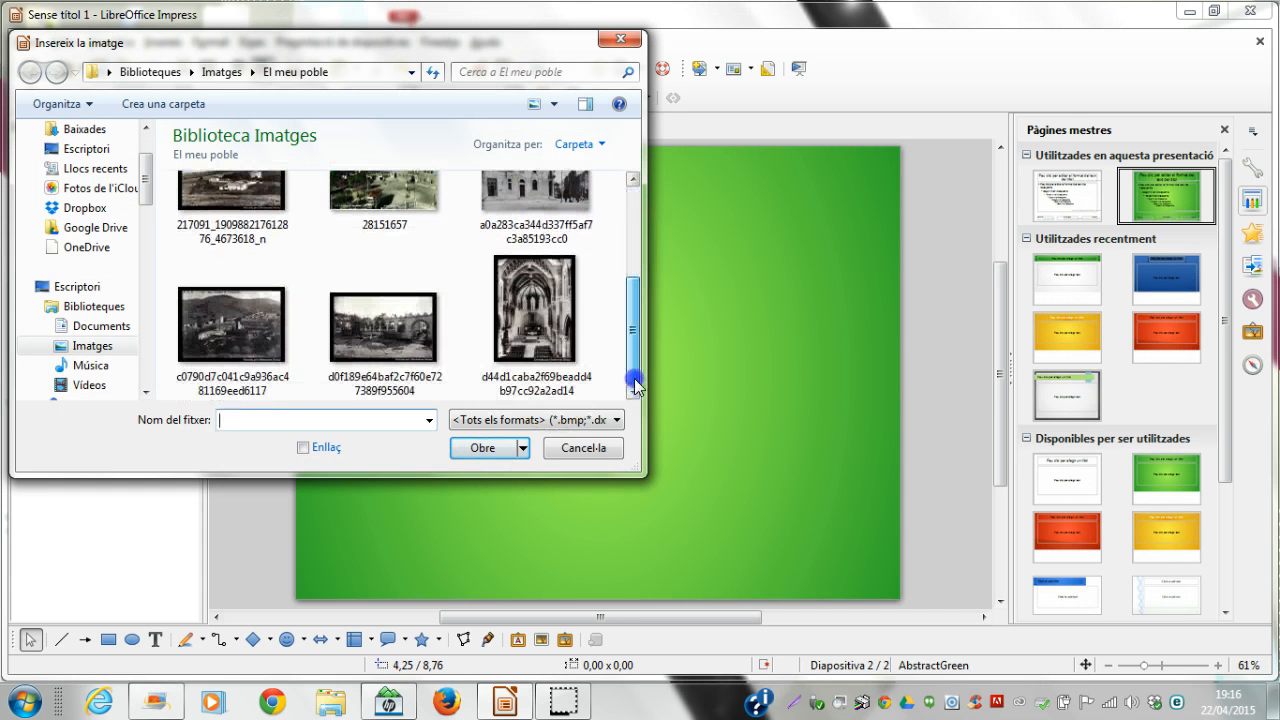
{"action": "left_click", "coordinate": [374, 340]}
{"action": "left_click", "coordinate": [482, 450]}
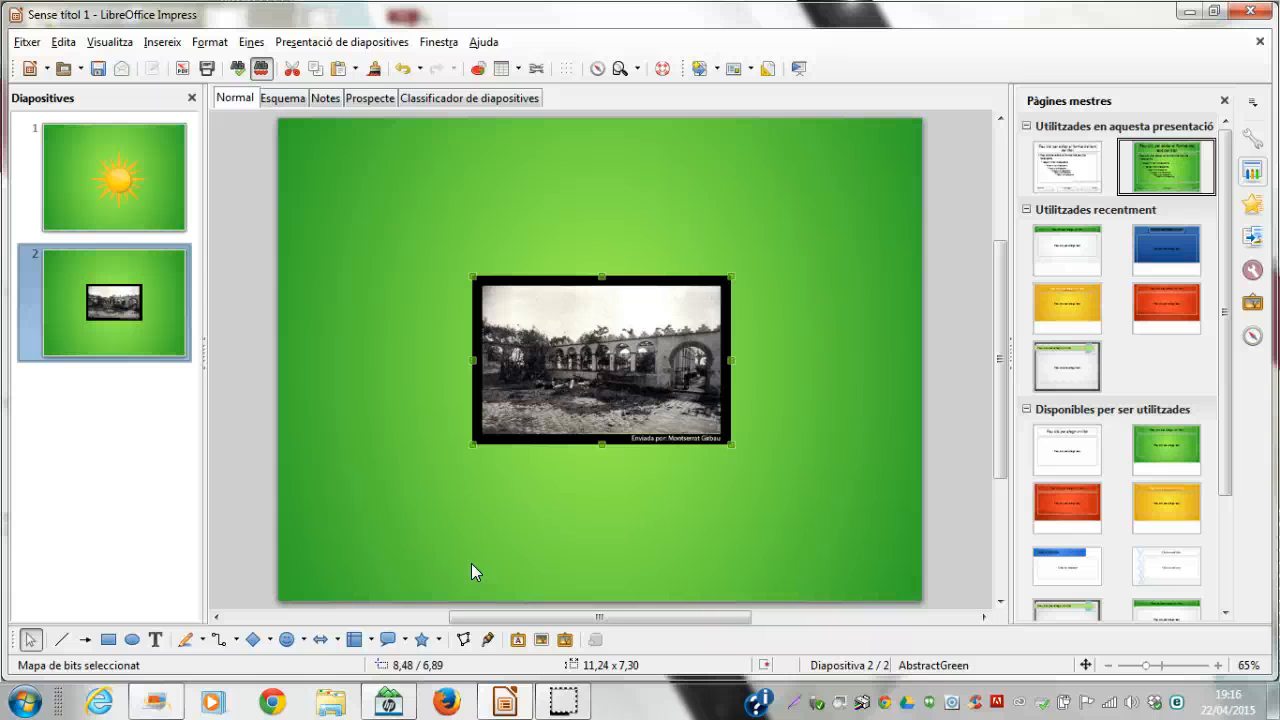
Review the inserted photo's position and size settings and close them without changing any value.
{"action": "left_click", "coordinate": [795, 554]}
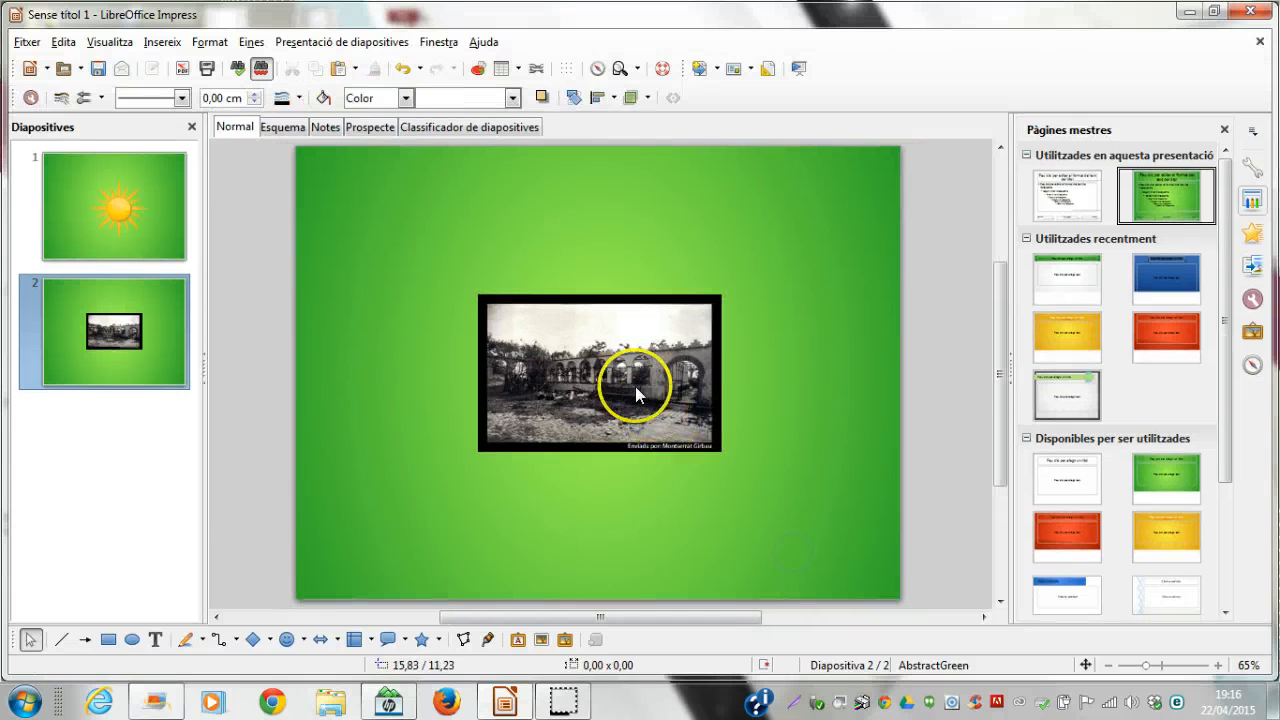
{"action": "left_click", "coordinate": [634, 383]}
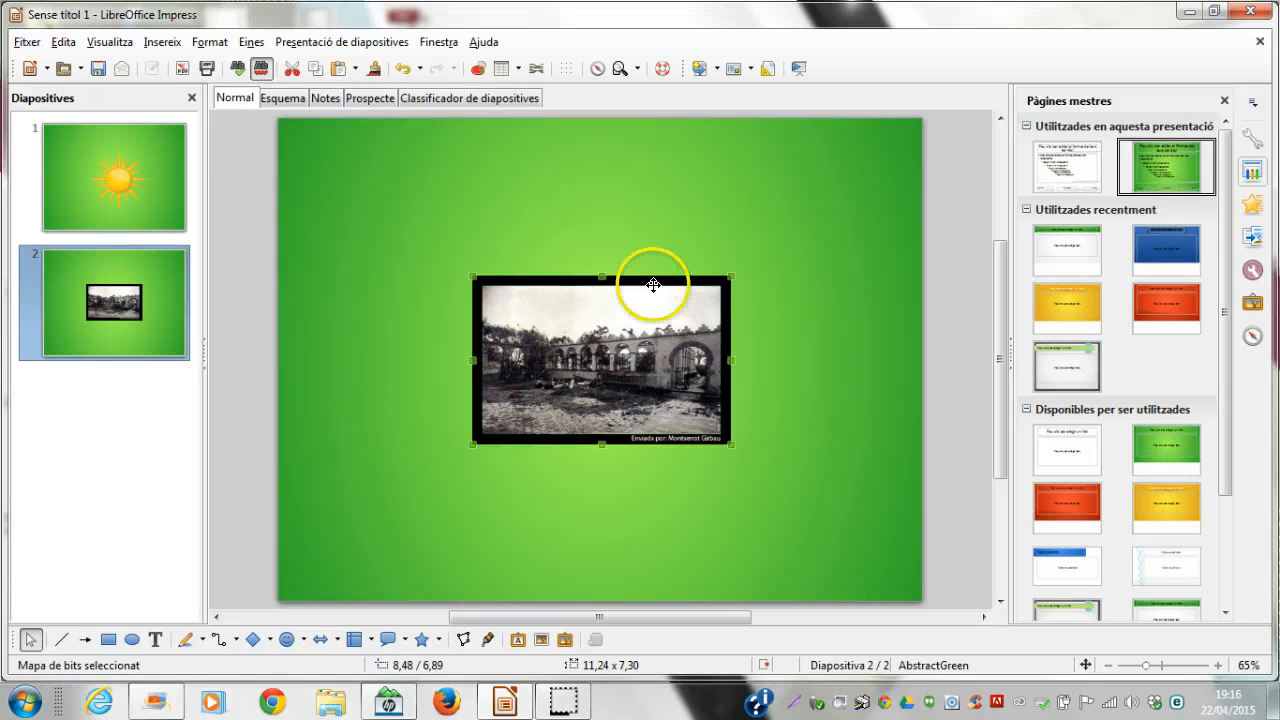
{"action": "right_click", "coordinate": [546, 350]}
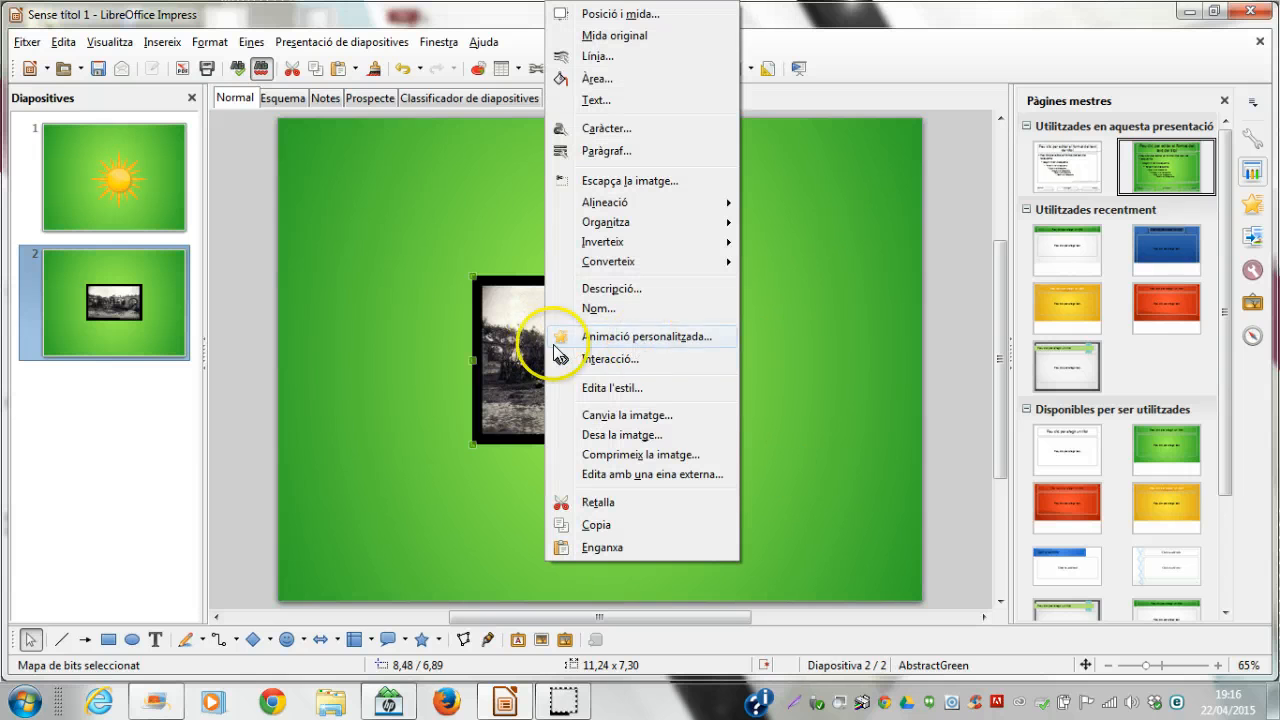
{"action": "left_click", "coordinate": [628, 16]}
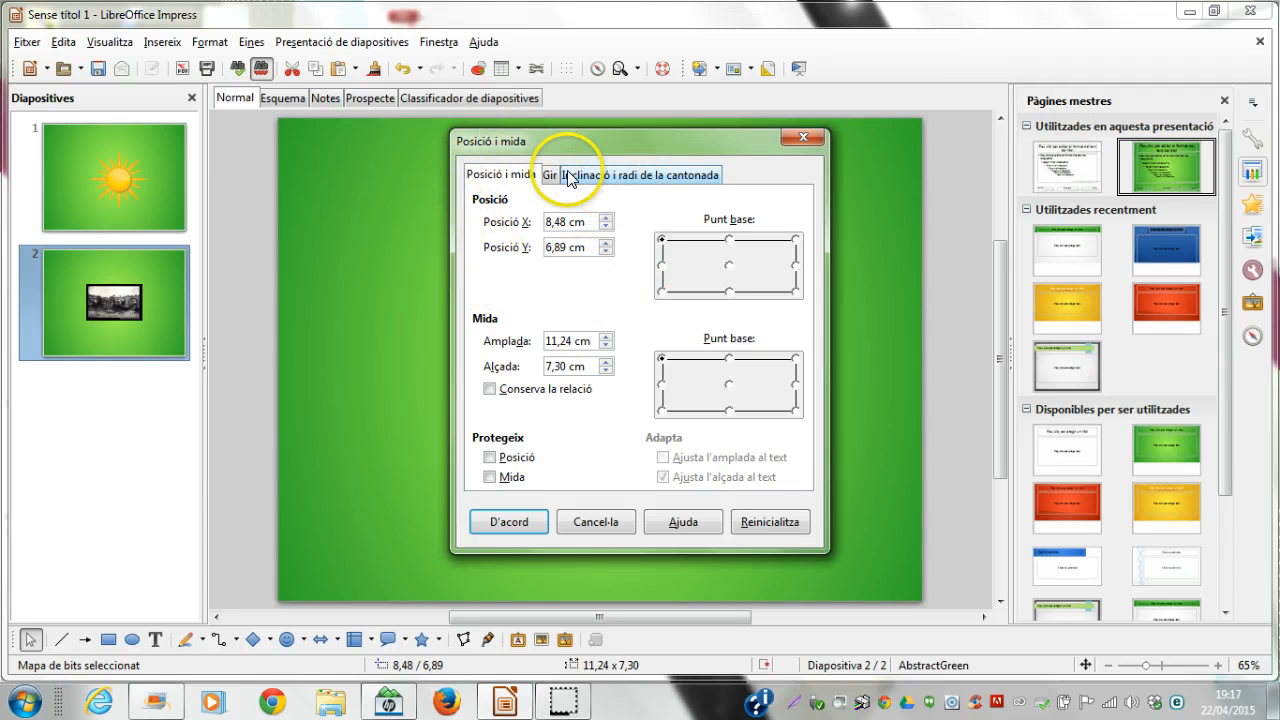
{"action": "left_click", "coordinate": [529, 524]}
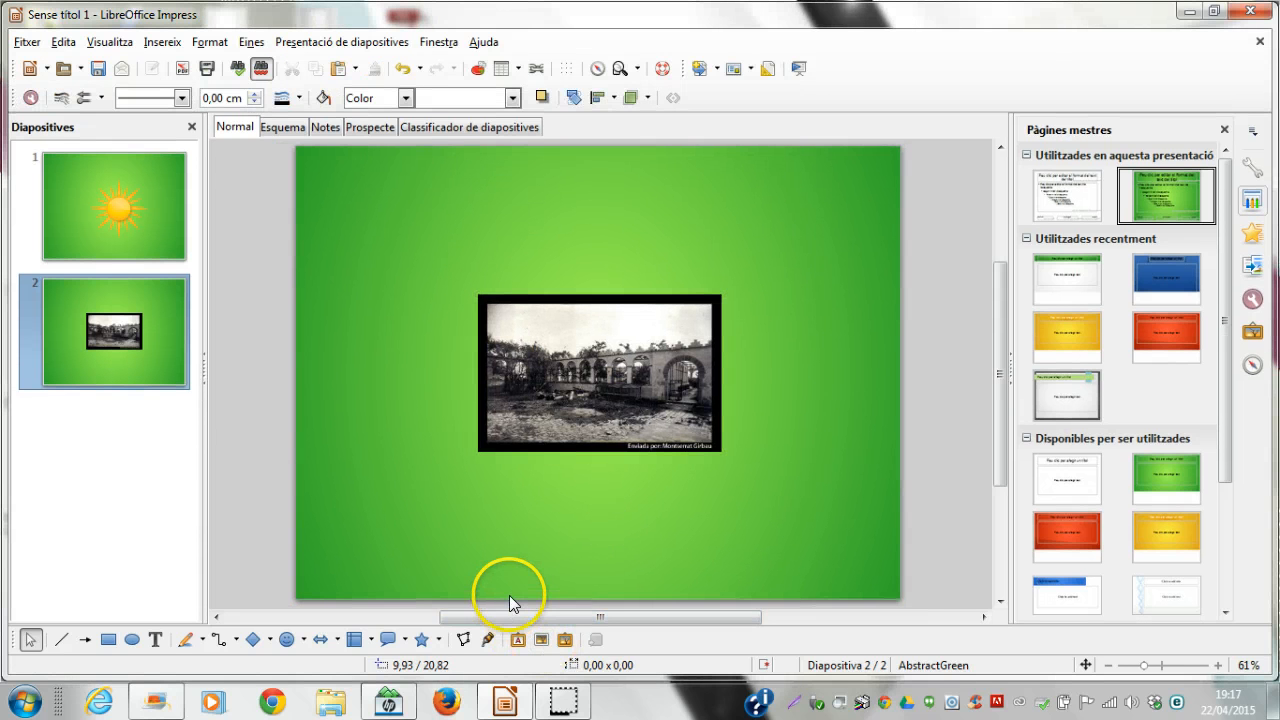
Move the photo to the upper-left area of slide 2, at about 2.2 / 1.8 cm, and enlarge it proportionally to about 22.5 × 14.6 cm.
{"action": "left_click", "coordinate": [553, 340]}
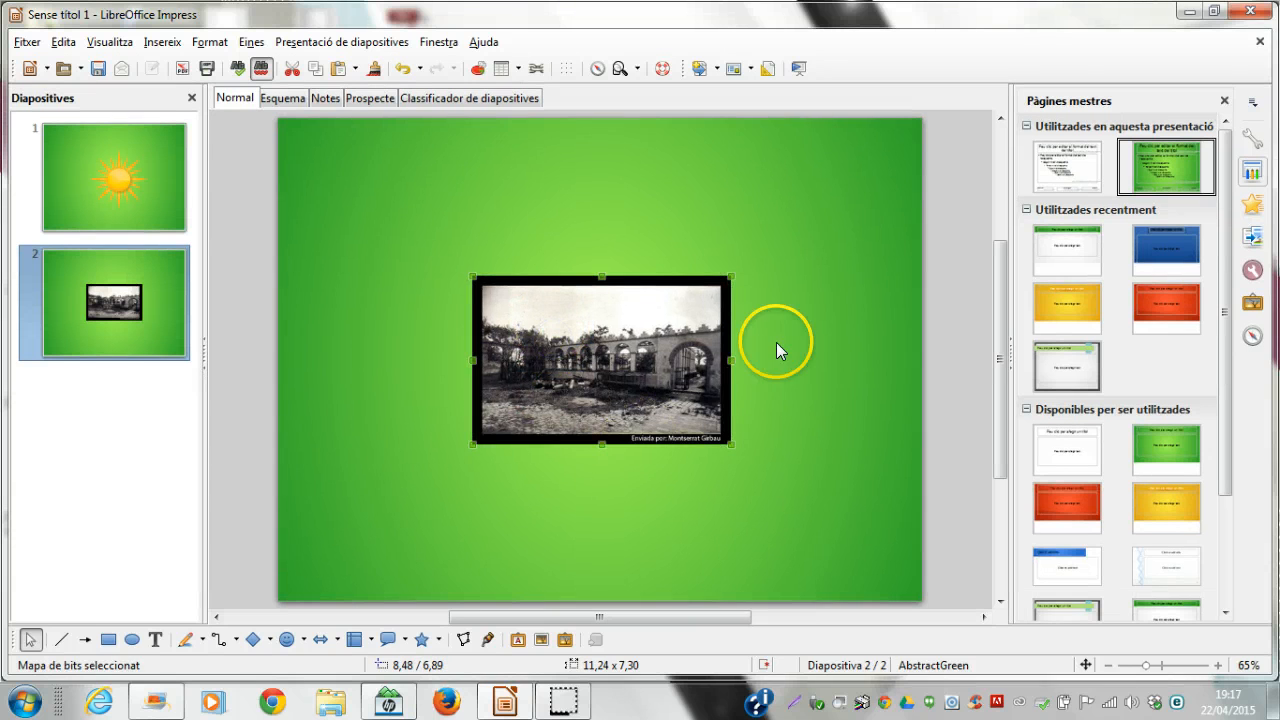
{"action": "left_click_drag", "start_coordinate": [614, 348], "coordinate": [476, 235]}
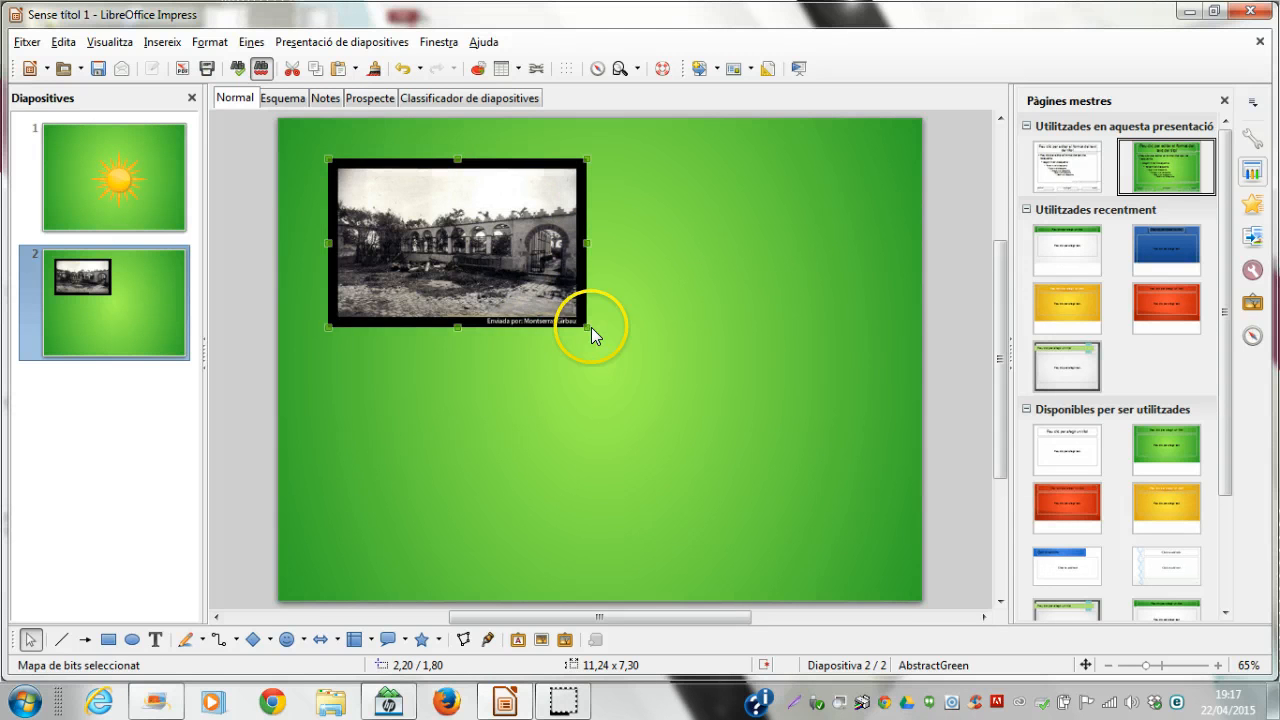
{"action": "left_click_drag", "start_coordinate": [587, 327], "coordinate": [890, 231]}
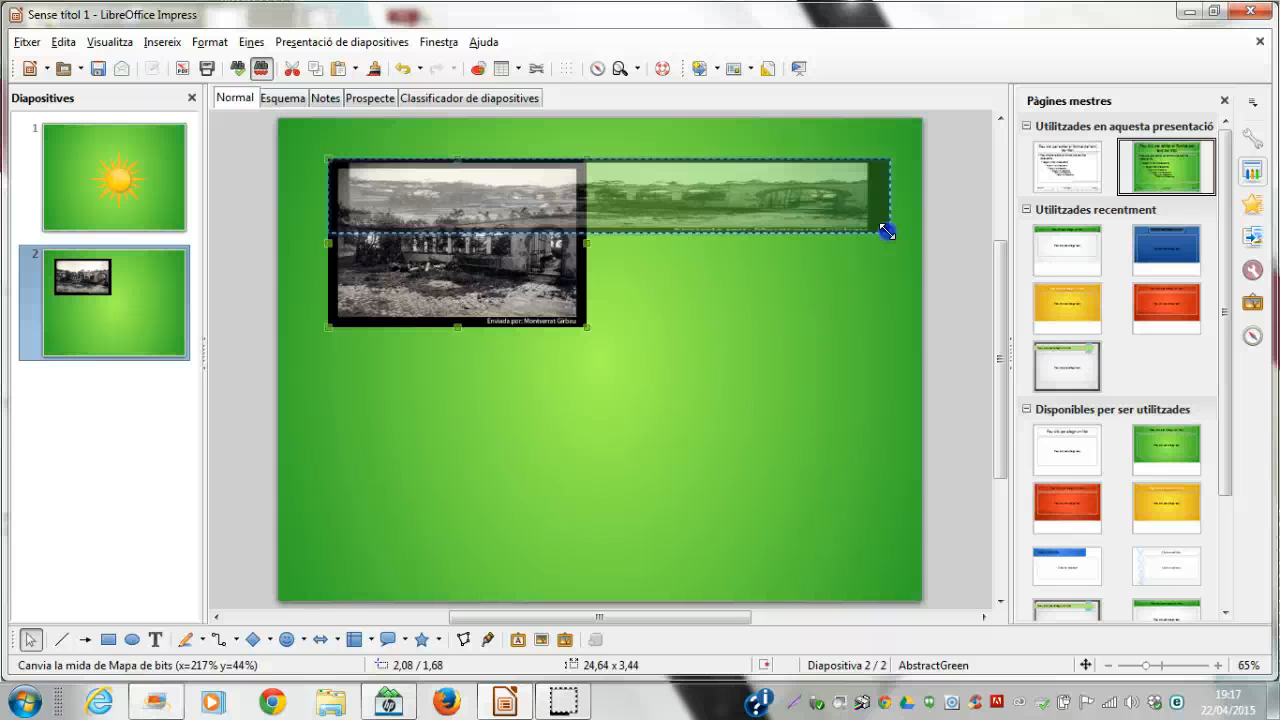
{"action": "left_click_drag", "start_coordinate": [887, 231], "coordinate": [830, 496]}
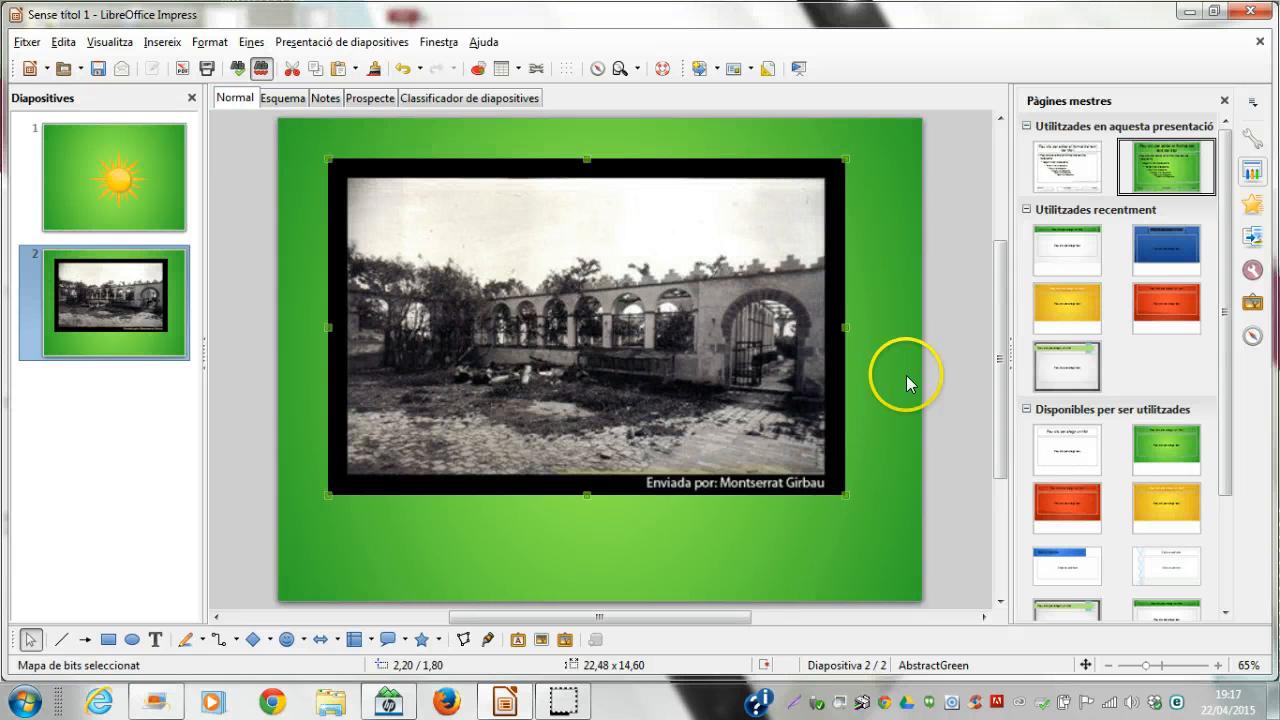
On slide 1, enlarge the sun proportionally to about 18 × 18 cm and reposition it near the slide's centre.
{"action": "left_click", "coordinate": [106, 176]}
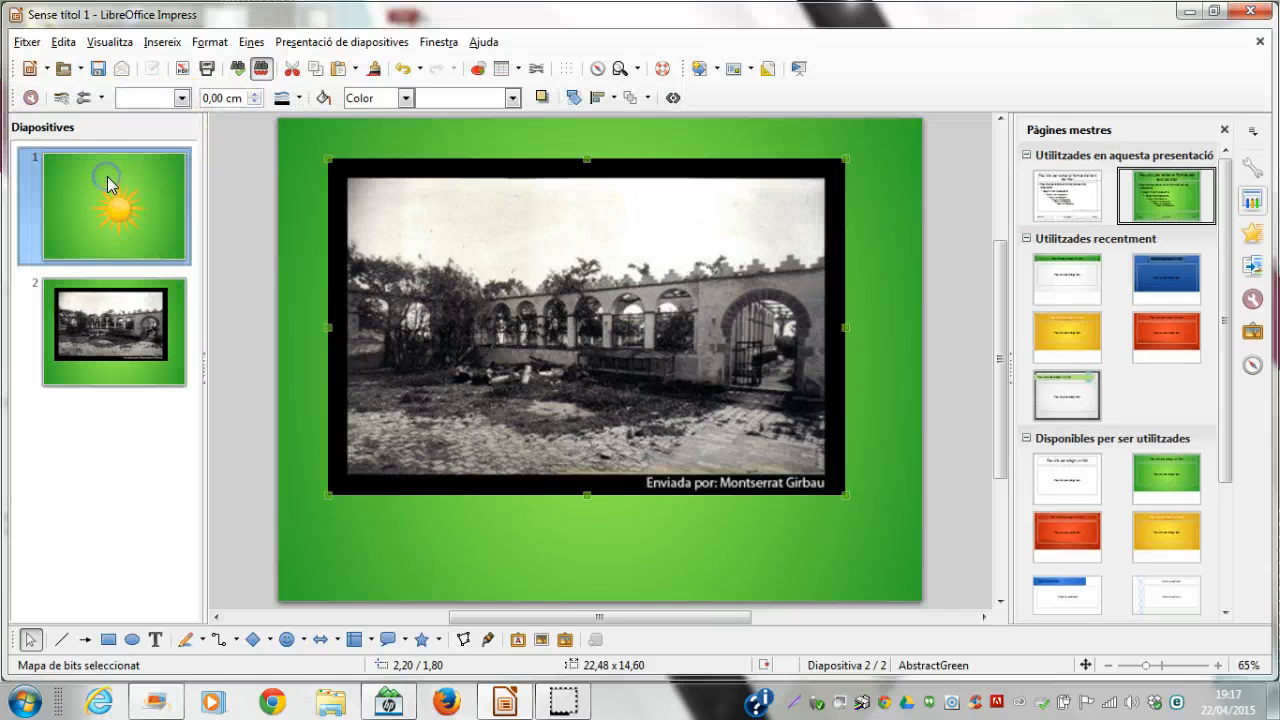
{"action": "left_click", "coordinate": [609, 423]}
{"action": "left_click_drag", "start_coordinate": [630, 386], "coordinate": [479, 300]}
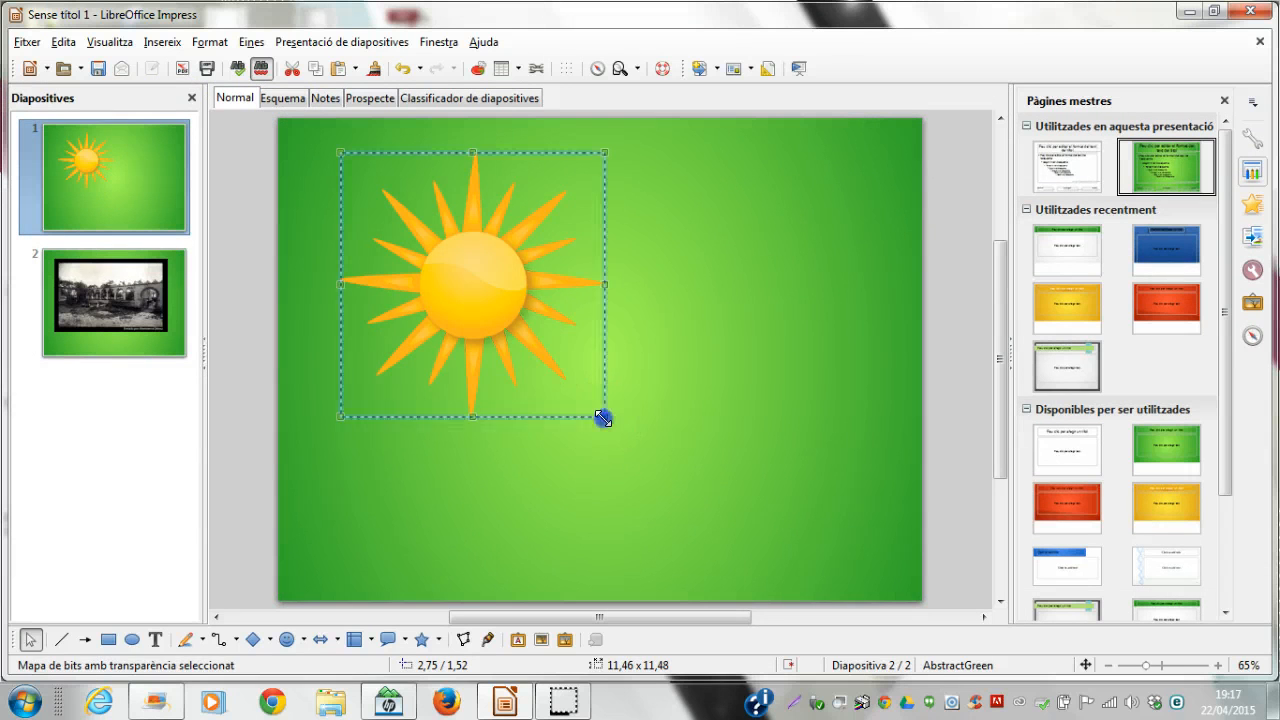
{"action": "left_click_drag", "start_coordinate": [603, 418], "coordinate": [760, 484]}
{"action": "left_click_drag", "start_coordinate": [557, 357], "coordinate": [621, 355]}
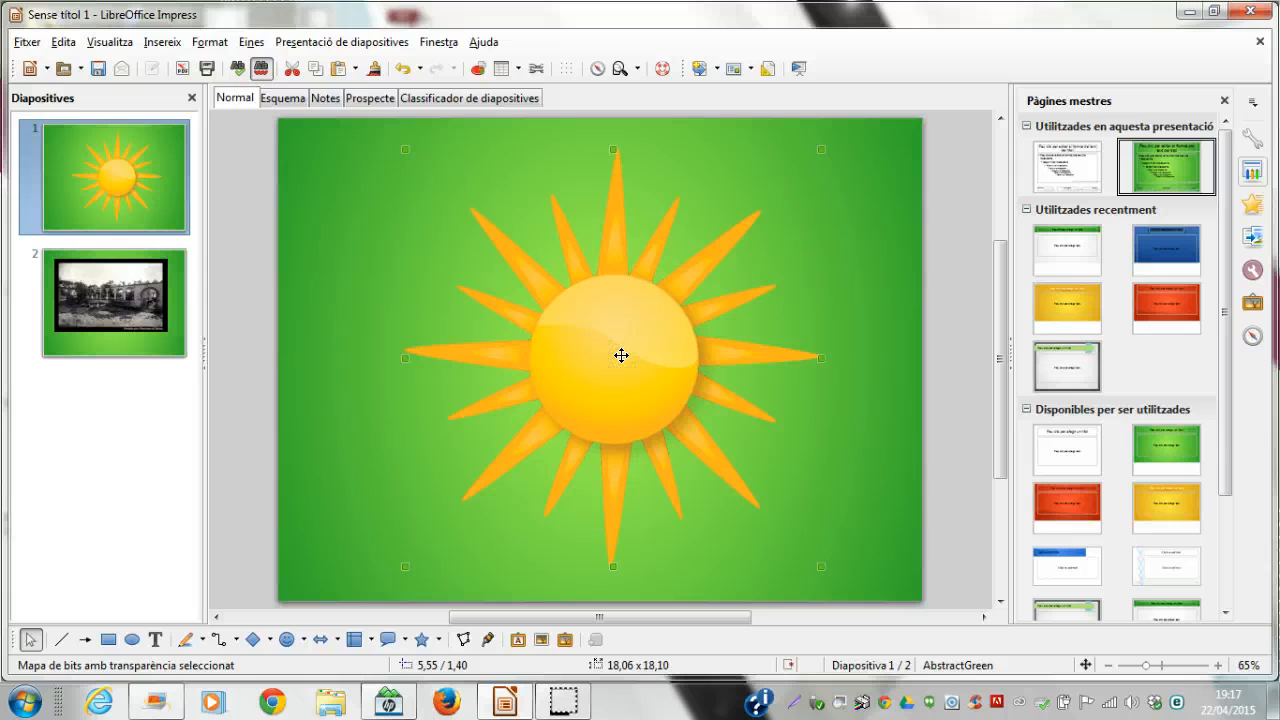